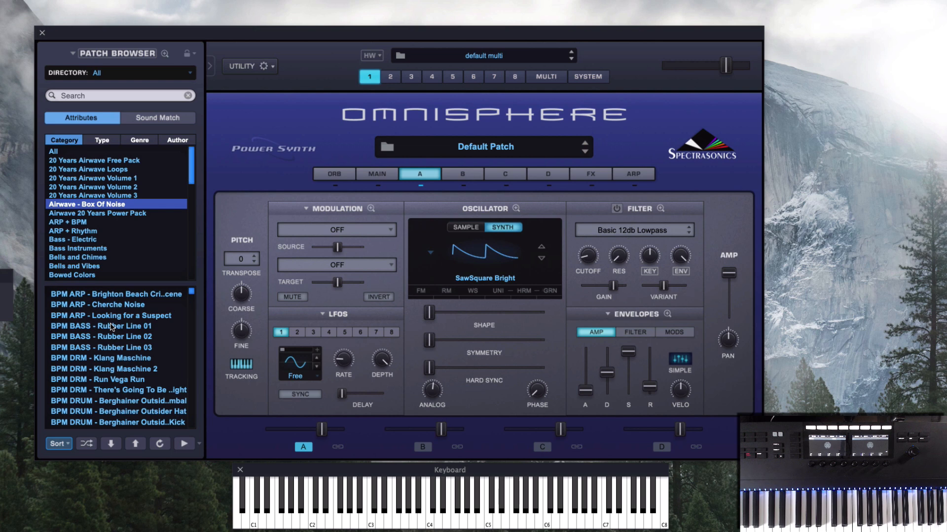
Look through the BPM bass and drum patches in the Airwave - Box Of Noise category
{"action": "scroll", "coordinate": [105, 361], "scroll_direction": "down", "scroll_amount": 10}
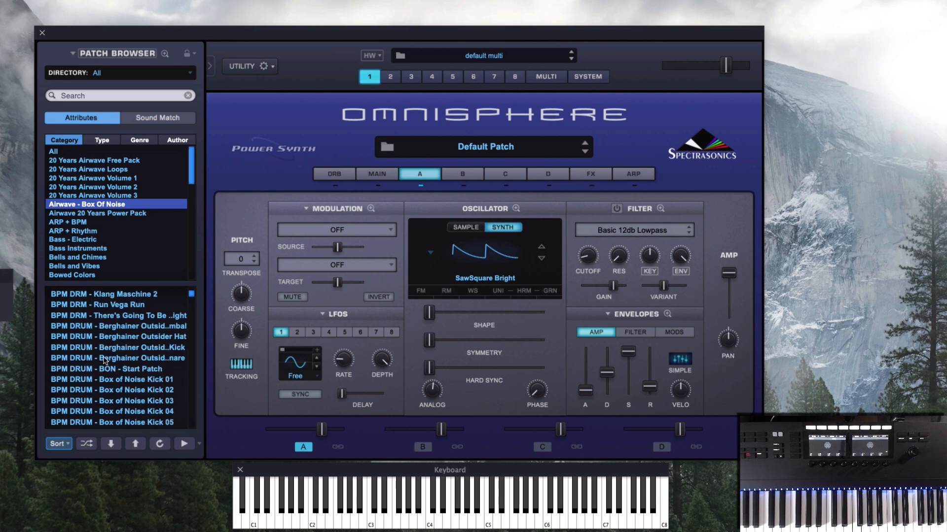
{"action": "scroll", "coordinate": [105, 361], "scroll_direction": "down", "scroll_amount": 7}
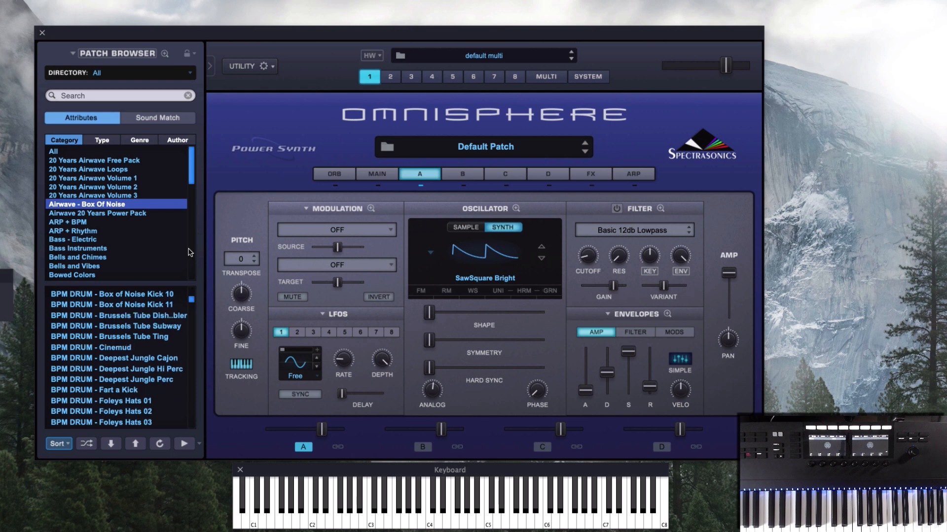
{"action": "scroll", "coordinate": [100, 411], "scroll_direction": "down", "scroll_amount": 9}
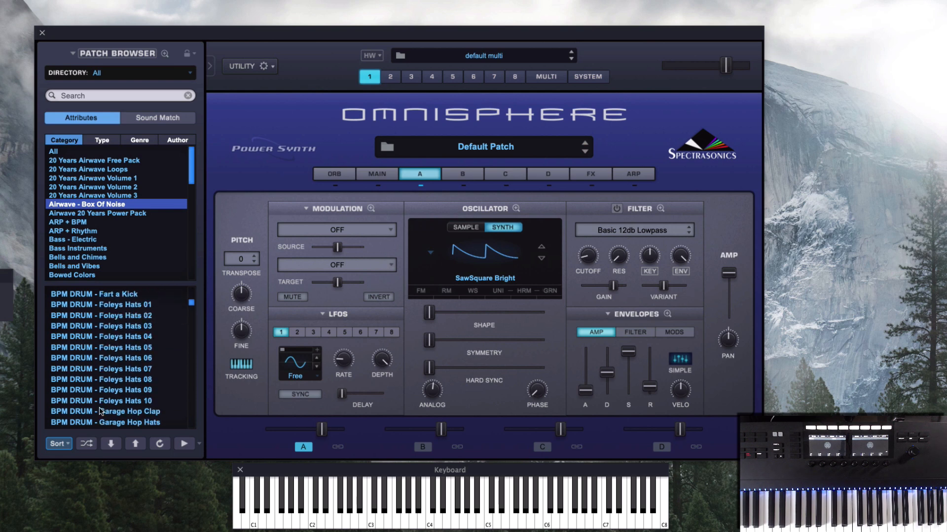
{"action": "scroll", "coordinate": [110, 374], "scroll_direction": "down", "scroll_amount": 20}
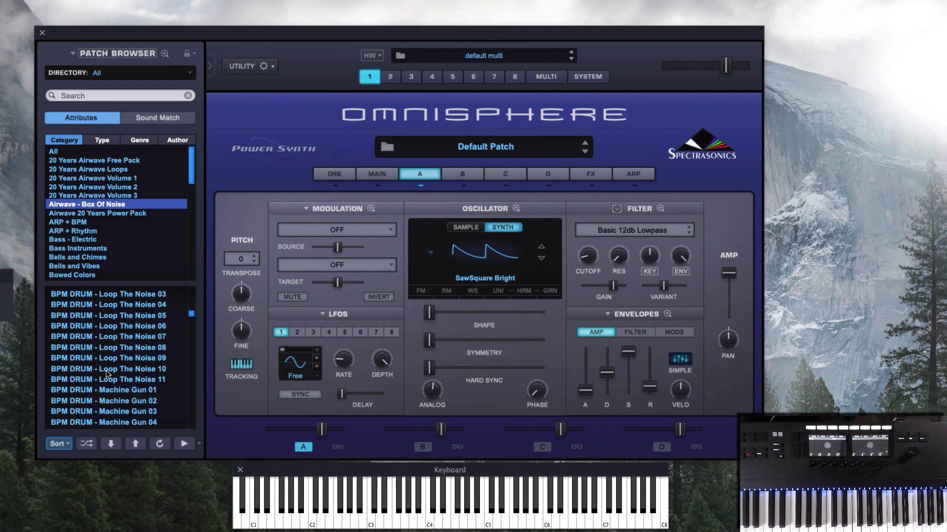
Add the Innerspace creative effect to the first effect slot of layer A
{"action": "left_click", "coordinate": [590, 177]}
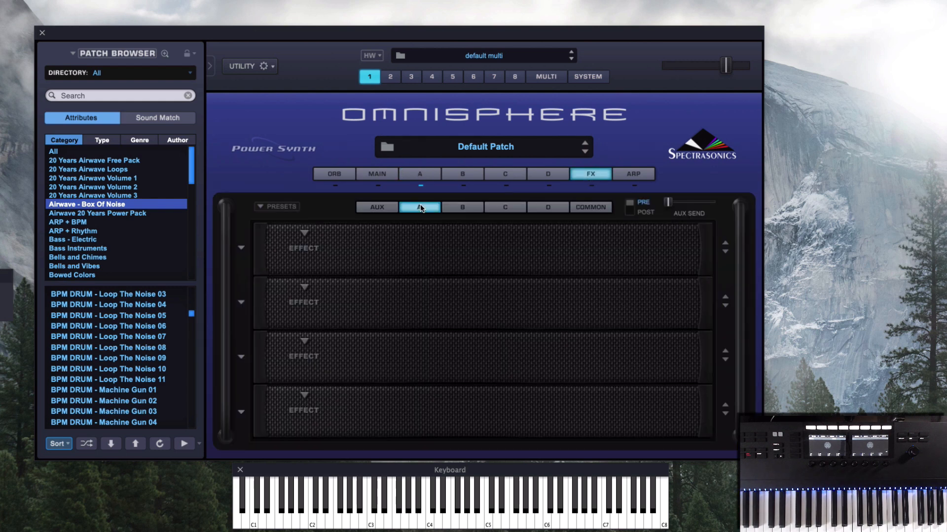
{"action": "left_click", "coordinate": [421, 207]}
{"action": "left_click", "coordinate": [304, 233]}
{"action": "mouse_move", "coordinate": [325, 308]}
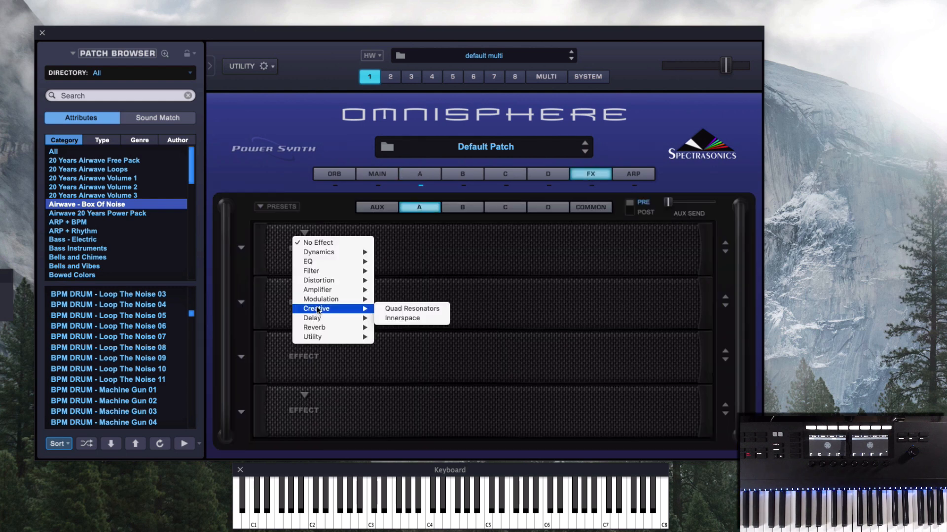
{"action": "left_click", "coordinate": [412, 318]}
Examine the Scatter and Textural sound categories available for Innerspace's A slot
{"action": "left_click", "coordinate": [427, 251]}
{"action": "mouse_move", "coordinate": [458, 250]}
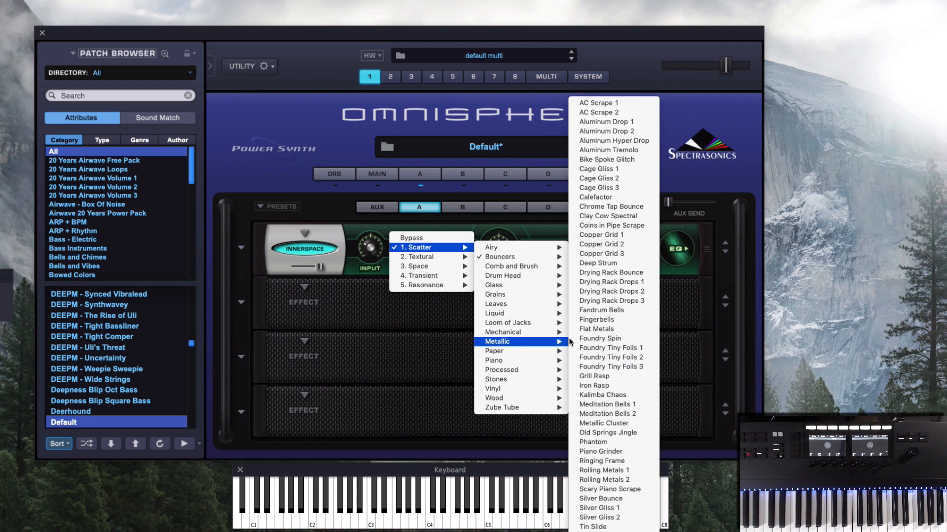
{"action": "mouse_move", "coordinate": [543, 248]}
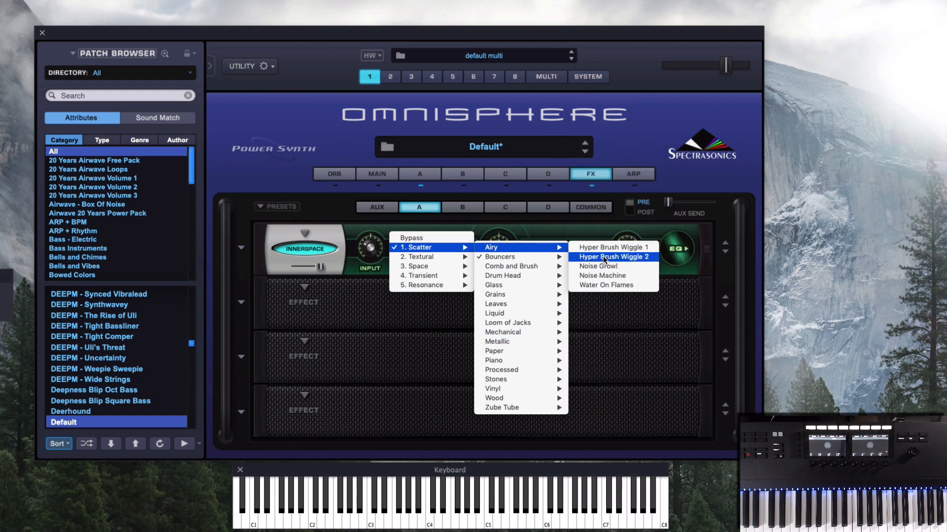
{"action": "mouse_move", "coordinate": [563, 278]}
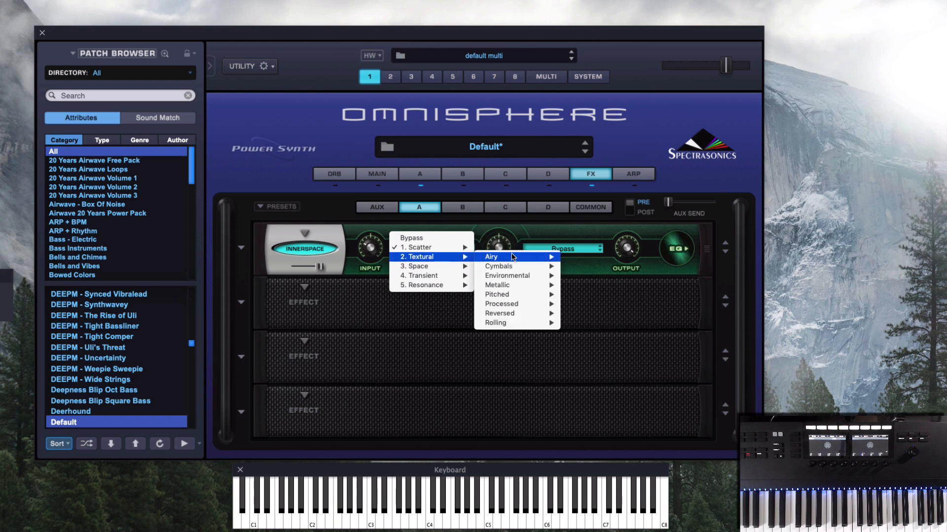
{"action": "mouse_move", "coordinate": [513, 259]}
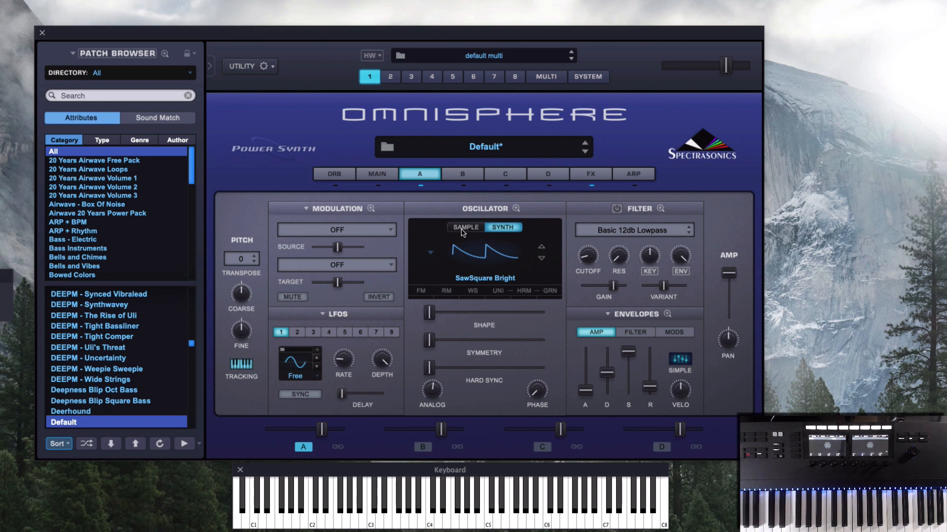
Set layer A's oscillator to synth mode with the Noise waveform
{"action": "left_click", "coordinate": [464, 228]}
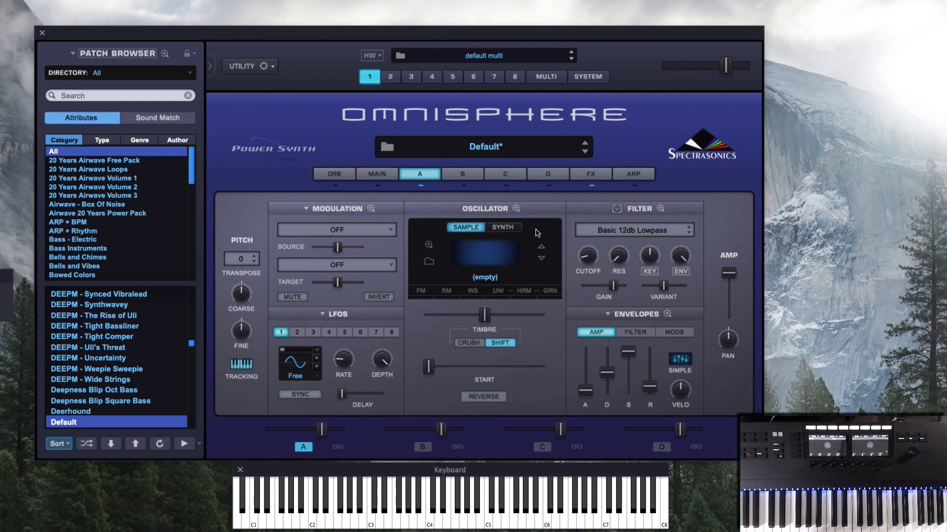
{"action": "left_click", "coordinate": [502, 227]}
{"action": "left_click", "coordinate": [482, 267]}
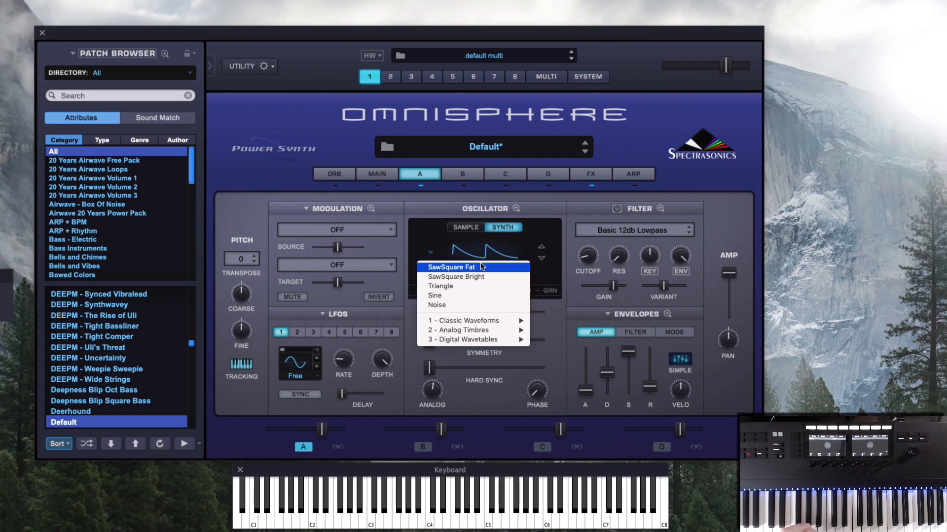
{"action": "mouse_move", "coordinate": [470, 332]}
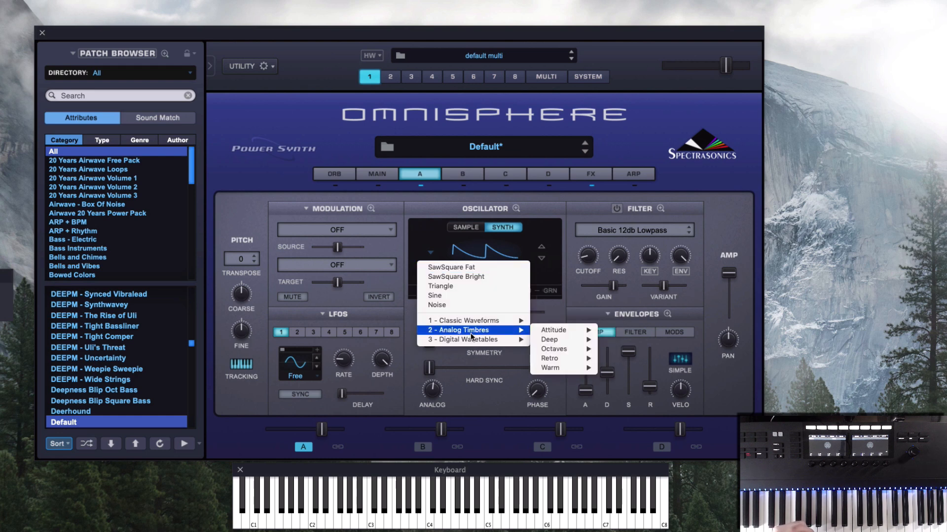
{"action": "left_click", "coordinate": [461, 306]}
Shorten the amp envelope with minimum sustain and a very short decay, set oscillator Analog to 0.000, and raise layer A's mix level
{"action": "left_click_drag", "start_coordinate": [628, 351], "coordinate": [612, 392]}
{"action": "left_click_drag", "start_coordinate": [427, 389], "coordinate": [431, 451]}
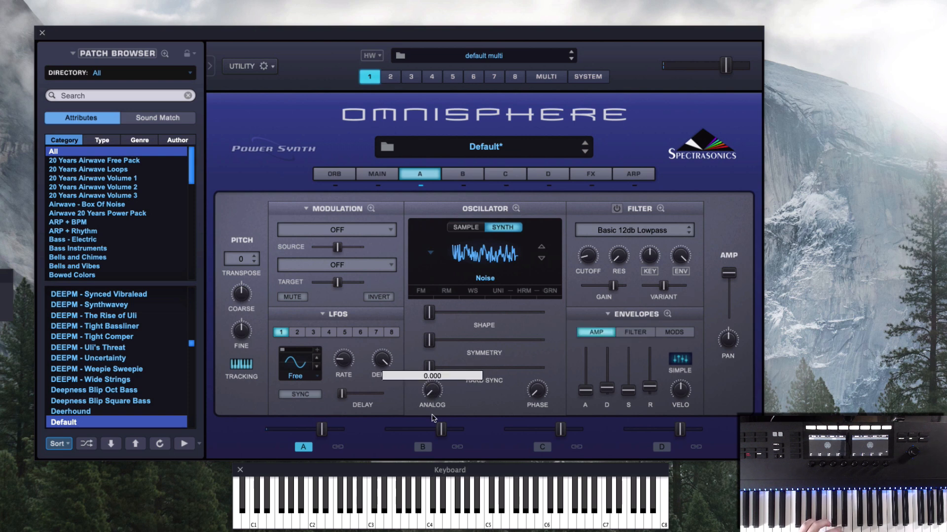
{"action": "left_click", "coordinate": [537, 394]}
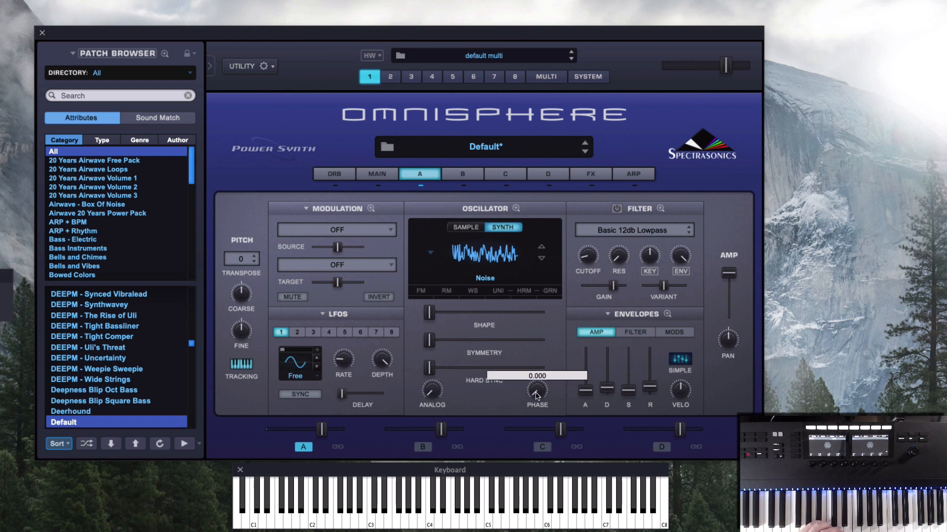
{"action": "left_click", "coordinate": [610, 393]}
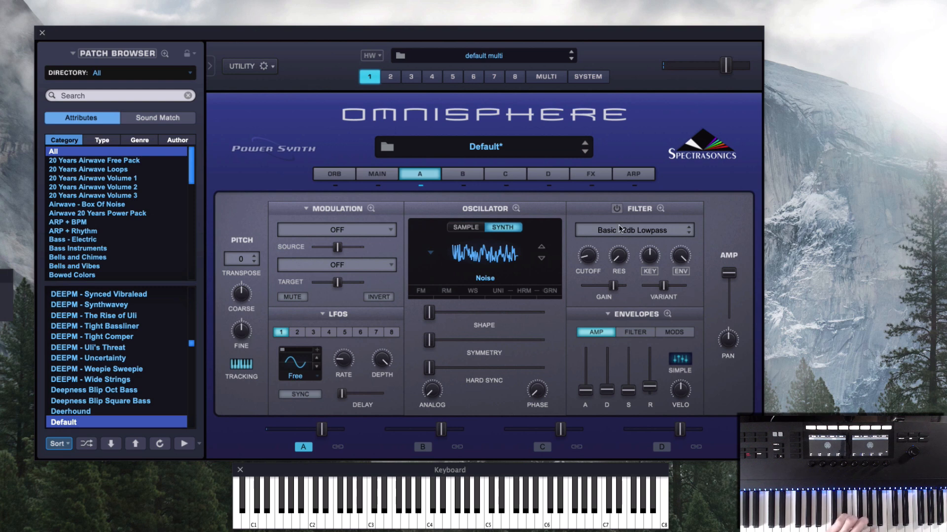
{"action": "left_click_drag", "start_coordinate": [322, 434], "coordinate": [332, 431]}
Load the 00. Default ADSR preset into layer A's Mod 1 envelope in the zoomed view and adjust its decay point
{"action": "left_click", "coordinate": [590, 174]}
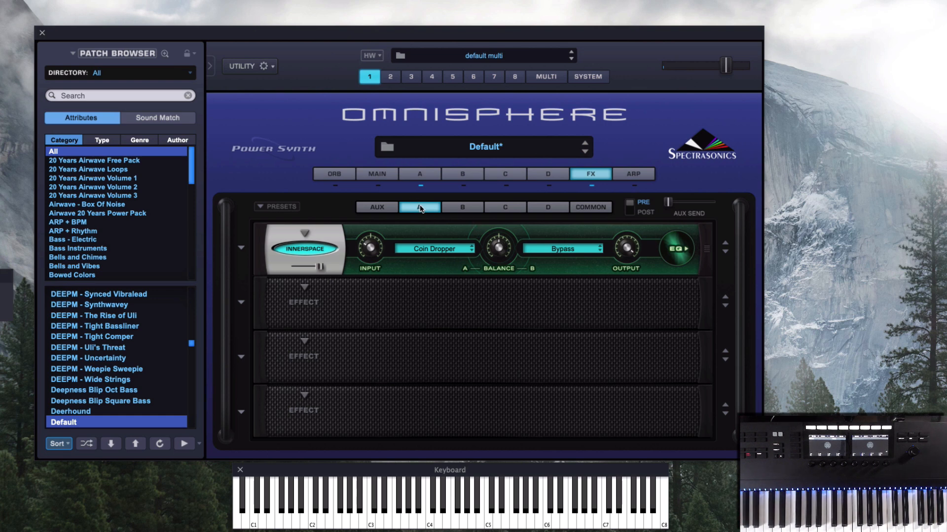
{"action": "left_click", "coordinate": [421, 177]}
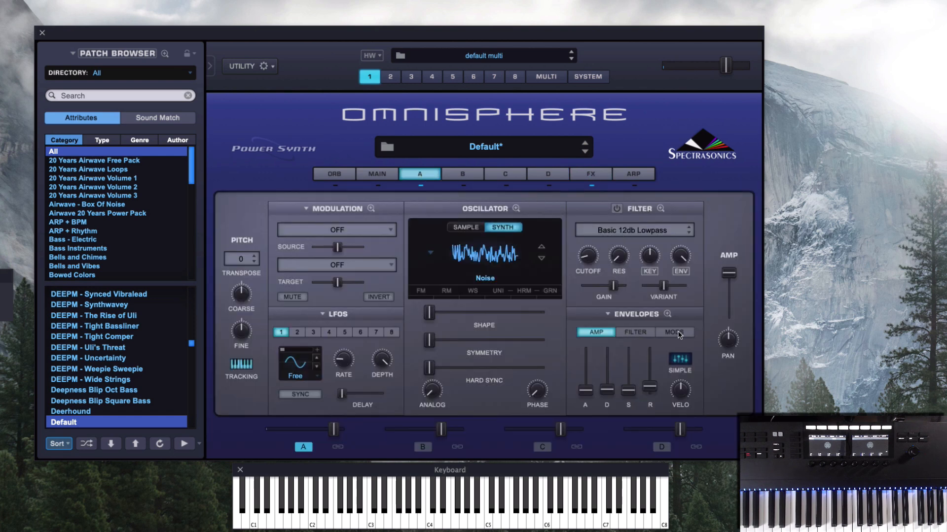
{"action": "left_click", "coordinate": [664, 333]}
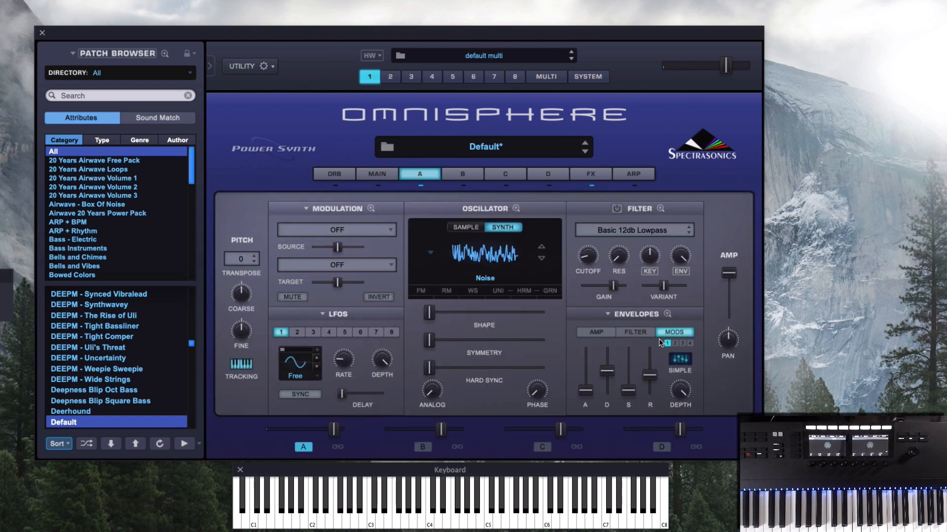
{"action": "left_click", "coordinate": [667, 315]}
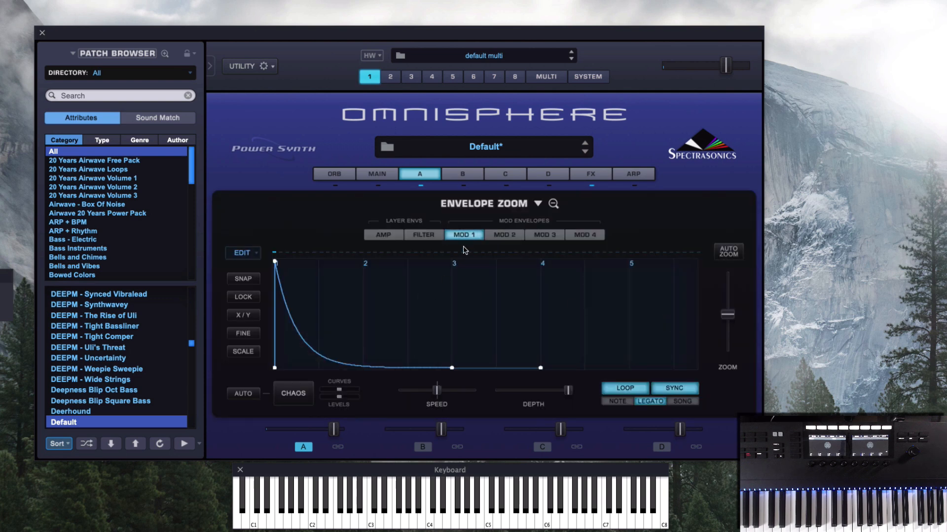
{"action": "right_click", "coordinate": [368, 355]}
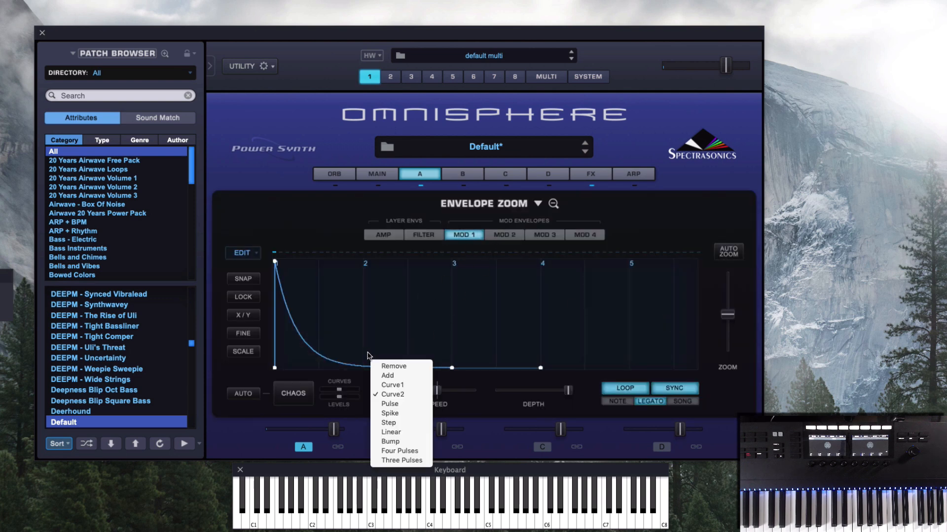
{"action": "left_click", "coordinate": [435, 308]}
{"action": "left_click", "coordinate": [539, 205]}
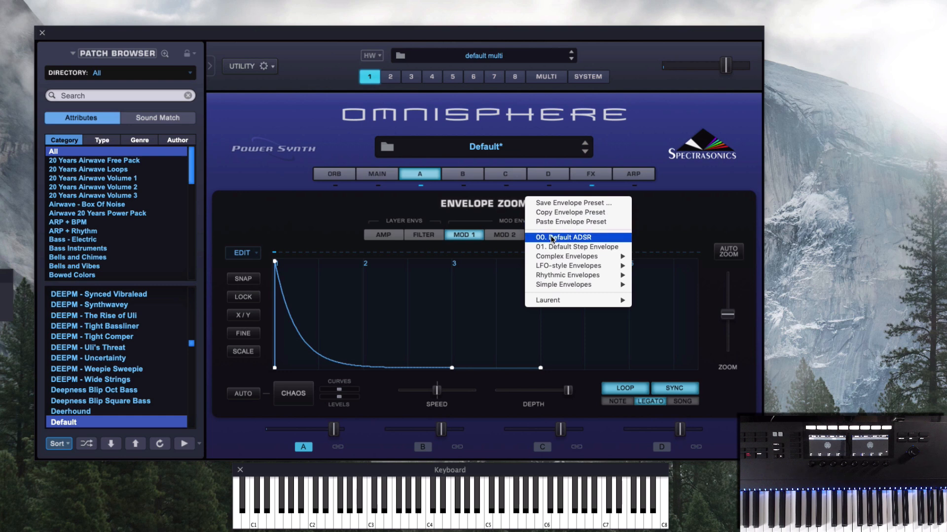
{"action": "left_click", "coordinate": [591, 238]}
{"action": "left_click_drag", "start_coordinate": [540, 357], "coordinate": [525, 390]}
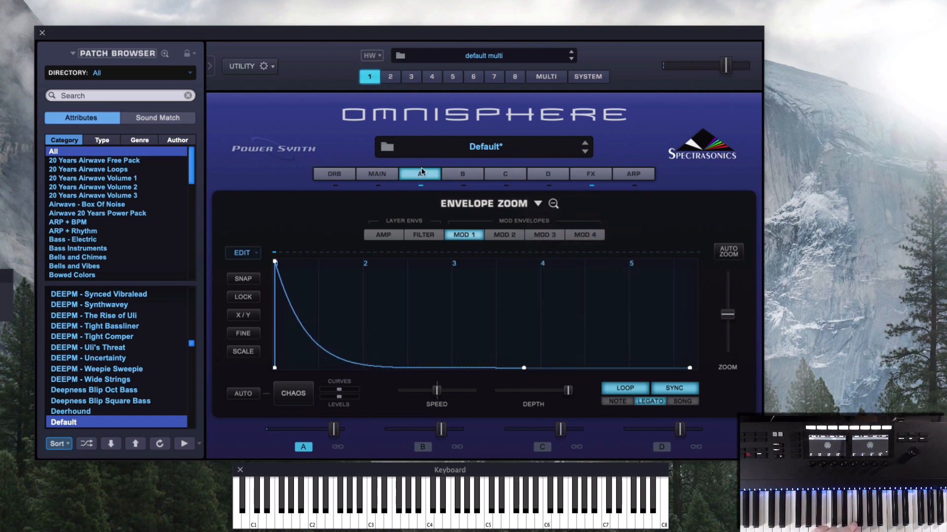
Set layer A's amp level to 1.000
{"action": "left_click", "coordinate": [421, 178]}
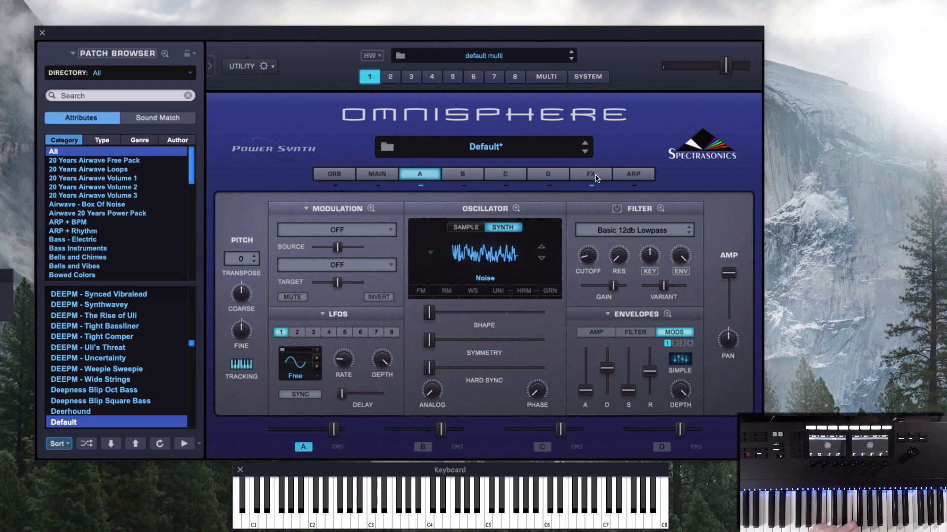
{"action": "left_click_drag", "start_coordinate": [729, 274], "coordinate": [732, 238]}
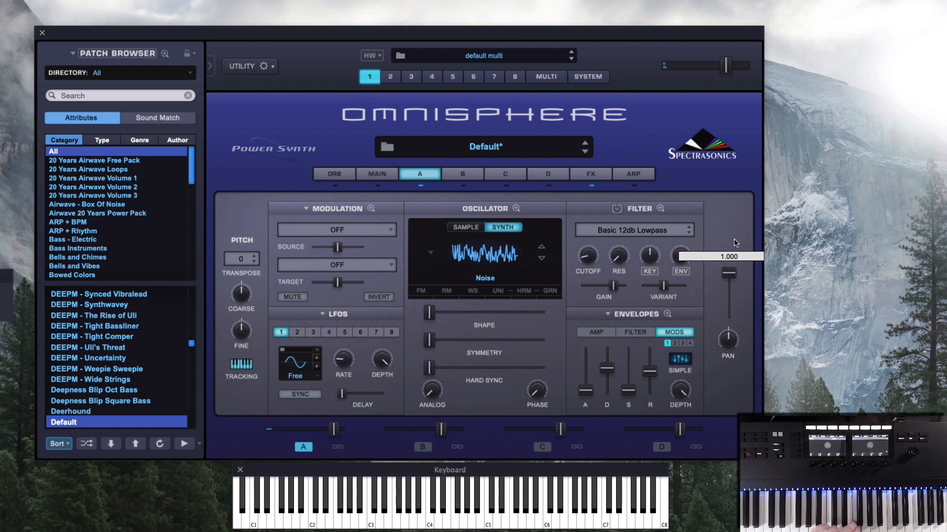
Modulate Innerspace's Output with Mod Envelope1 at full source depth and turn the Output knob down to minimum
{"action": "left_click", "coordinate": [582, 172]}
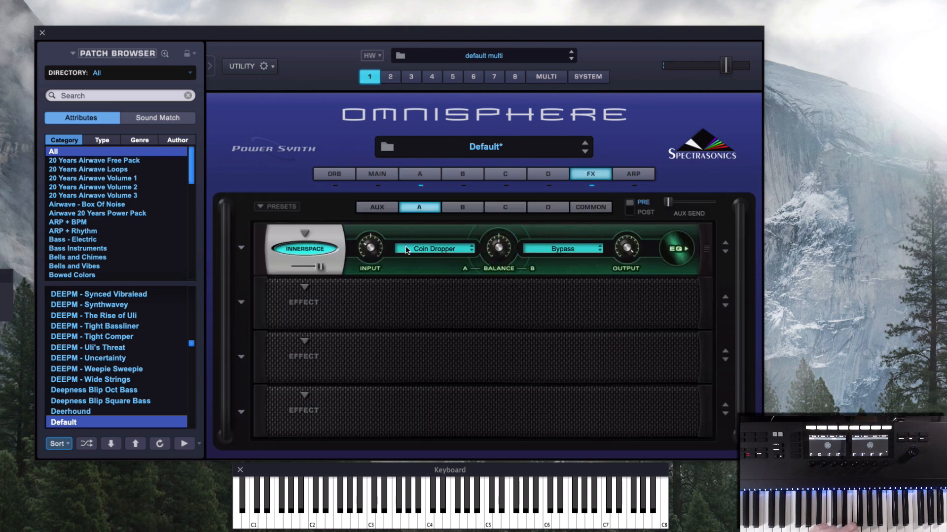
{"action": "mouse_move", "coordinate": [624, 248]}
{"action": "left_mouse_down"}
{"action": "mouse_move", "coordinate": [618, 377]}
{"action": "mouse_move", "coordinate": [639, 255]}
{"action": "left_mouse_up"}
{"action": "right_click", "coordinate": [624, 251]}
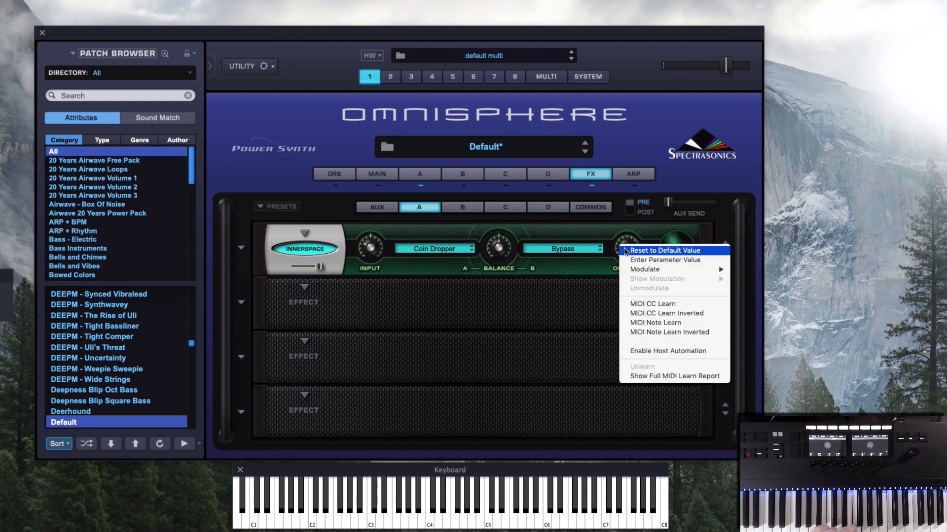
{"action": "mouse_move", "coordinate": [656, 270]}
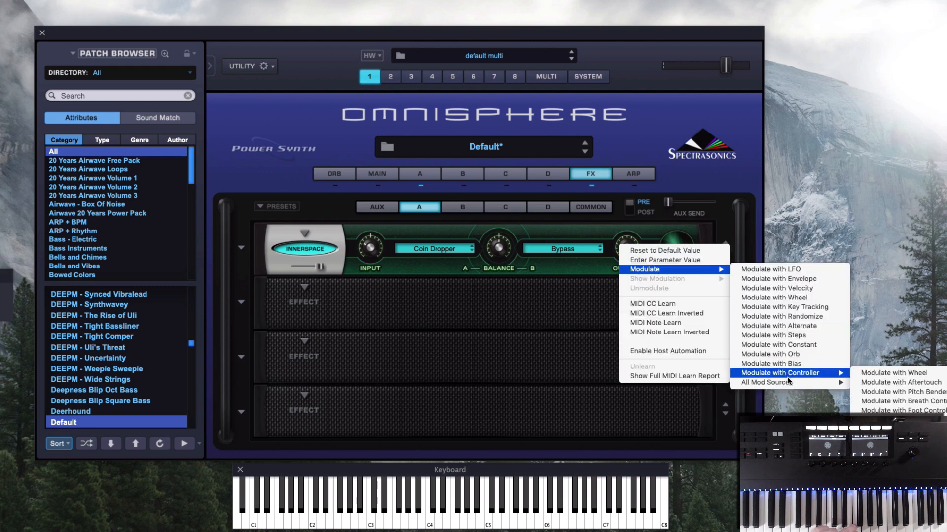
{"action": "mouse_move", "coordinate": [788, 383]}
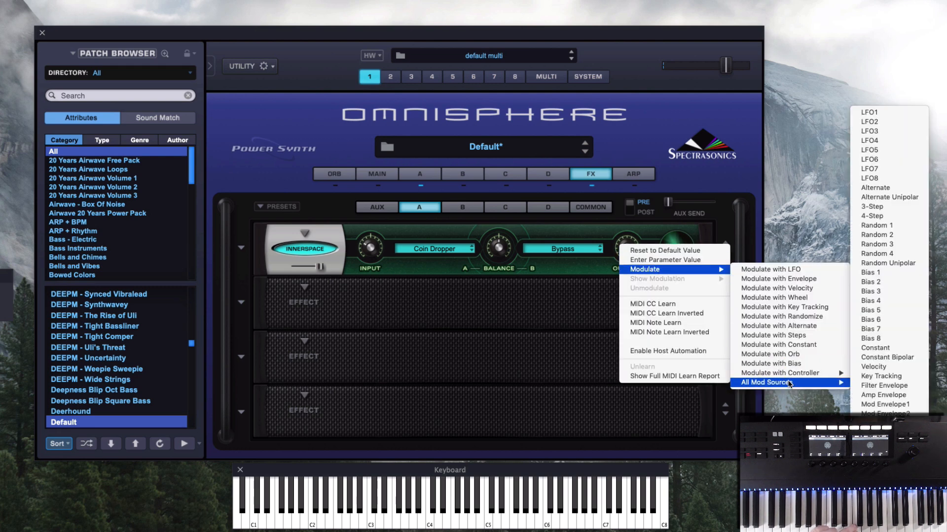
{"action": "left_click", "coordinate": [919, 407]}
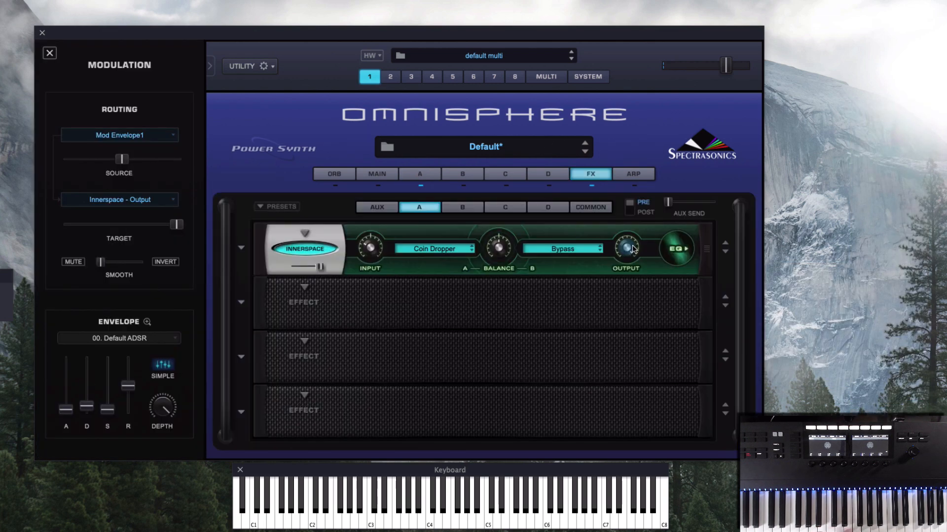
{"action": "left_click_drag", "start_coordinate": [632, 245], "coordinate": [567, 428]}
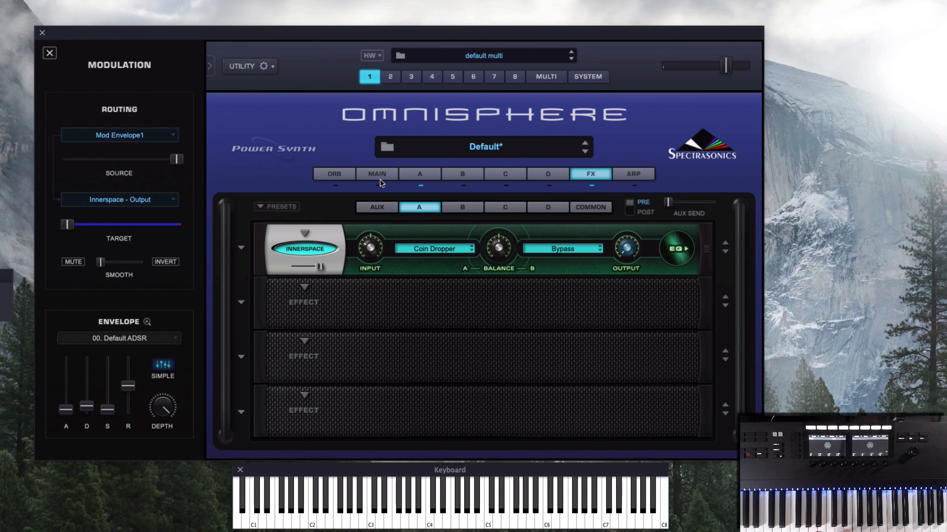
{"action": "mouse_move", "coordinate": [623, 274]}
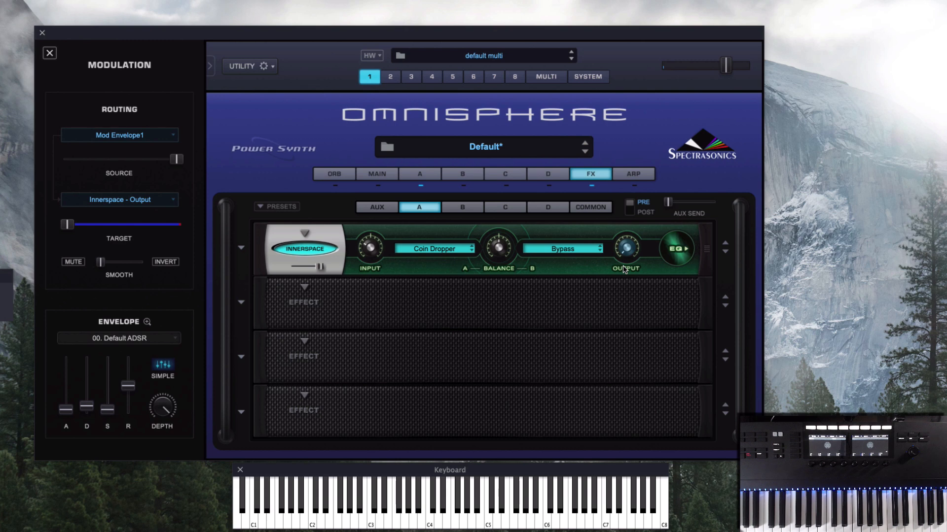
Shape the Mod 1 envelope with minimum sustain, a slightly longer decay, a shorter release and a more linear decay curve
{"action": "left_click", "coordinate": [420, 173]}
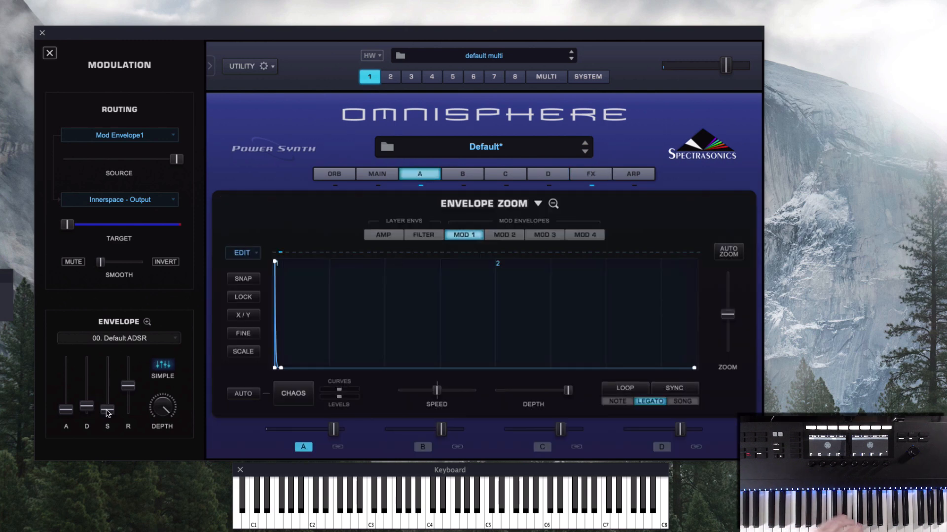
{"action": "mouse_move", "coordinate": [108, 409]}
{"action": "left_mouse_down"}
{"action": "mouse_move", "coordinate": [109, 384]}
{"action": "mouse_move", "coordinate": [109, 427]}
{"action": "left_mouse_up"}
{"action": "left_click_drag", "start_coordinate": [128, 385], "coordinate": [92, 407]}
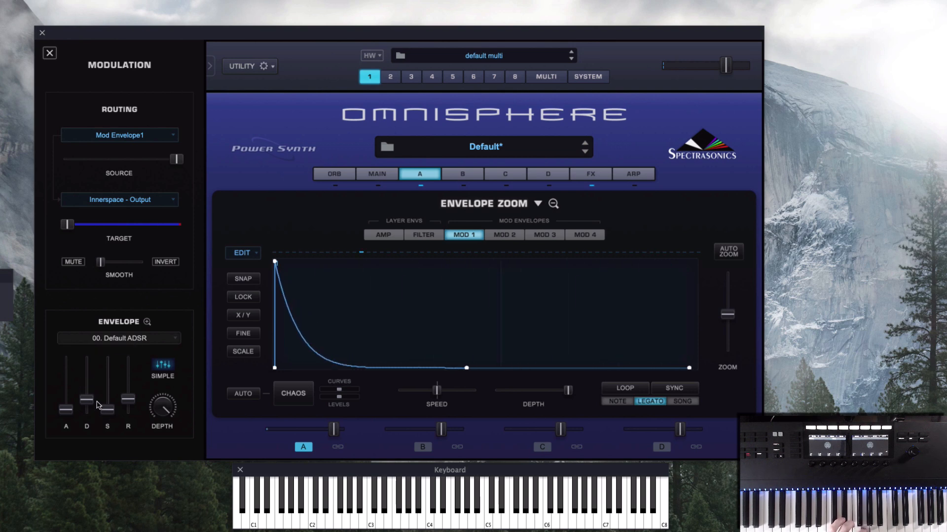
{"action": "left_click_drag", "start_coordinate": [322, 359], "coordinate": [338, 324]}
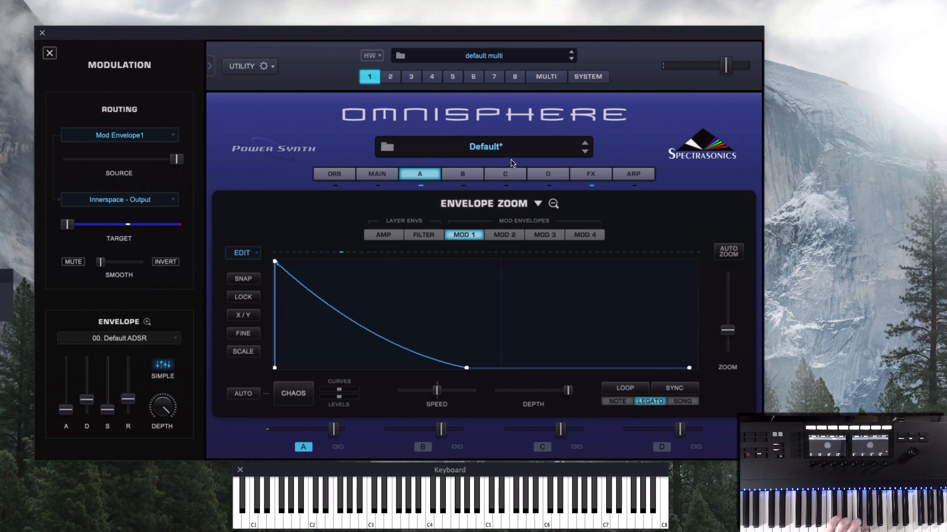
Audition sounds in Innerspace's first slot on layer A, stepping forward through Tube Grate Bounce 1 and 2, Brush Slide 2 and Comb Scrape 1
{"action": "left_click", "coordinate": [585, 174]}
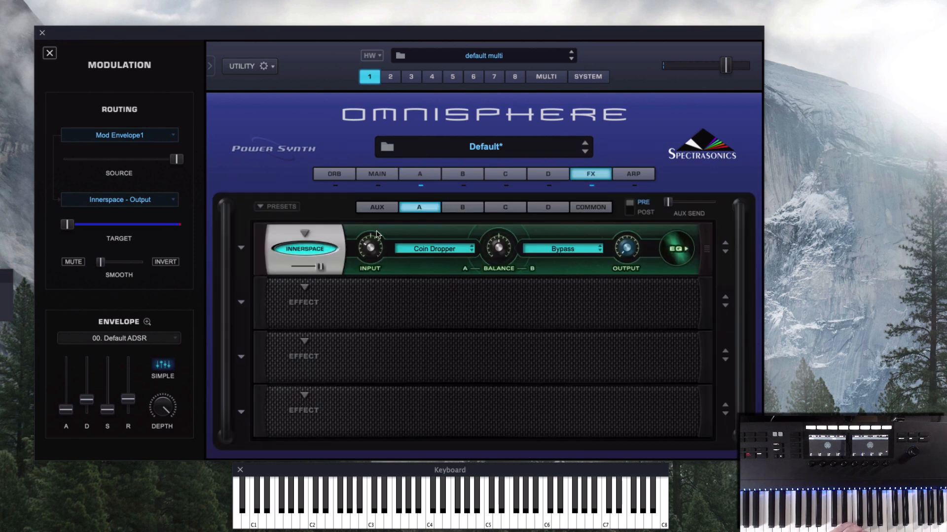
{"action": "left_click", "coordinate": [472, 250]}
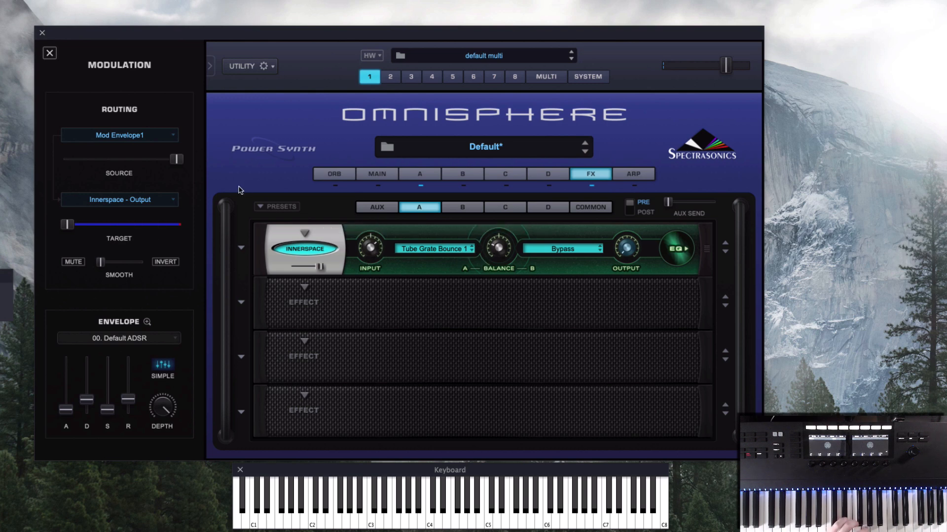
{"action": "left_click", "coordinate": [471, 252]}
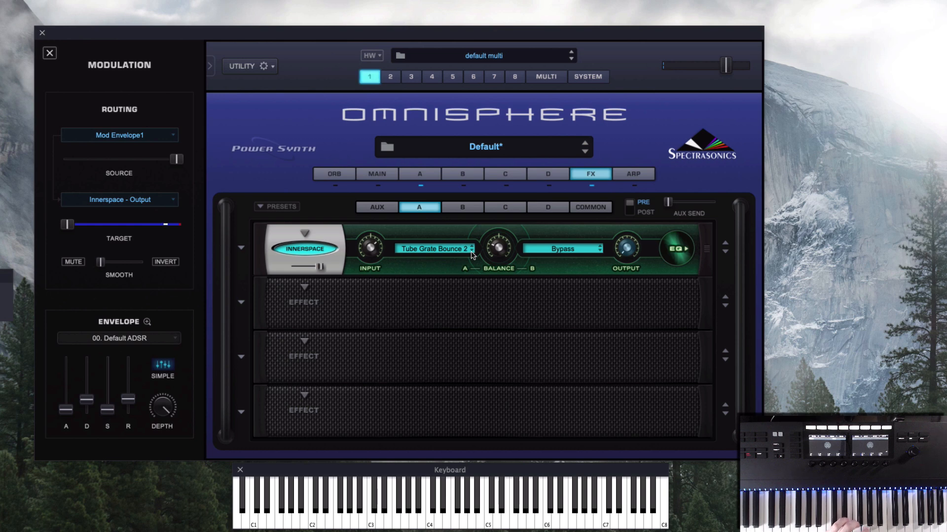
{"action": "left_click", "coordinate": [471, 253]}
{"action": "left_click", "coordinate": [471, 252]}
{"action": "left_click", "coordinate": [471, 253]}
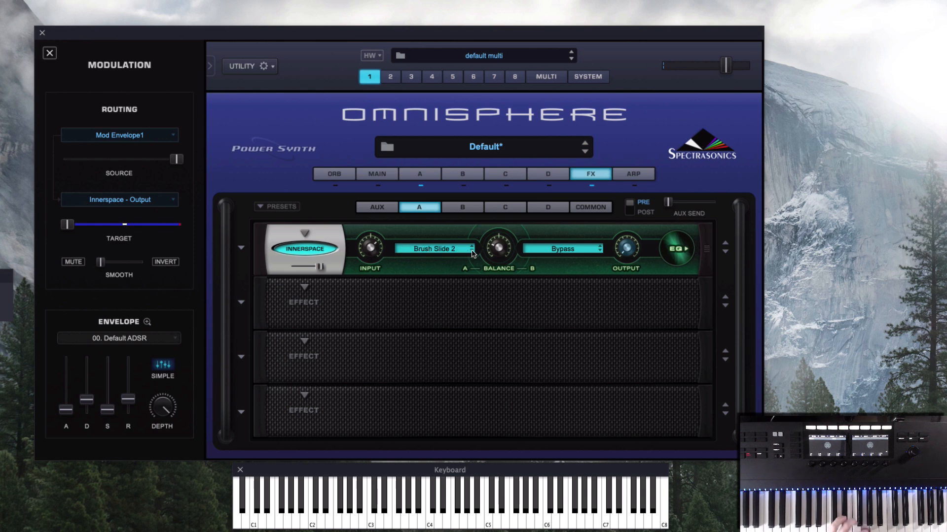
{"action": "left_click", "coordinate": [471, 253]}
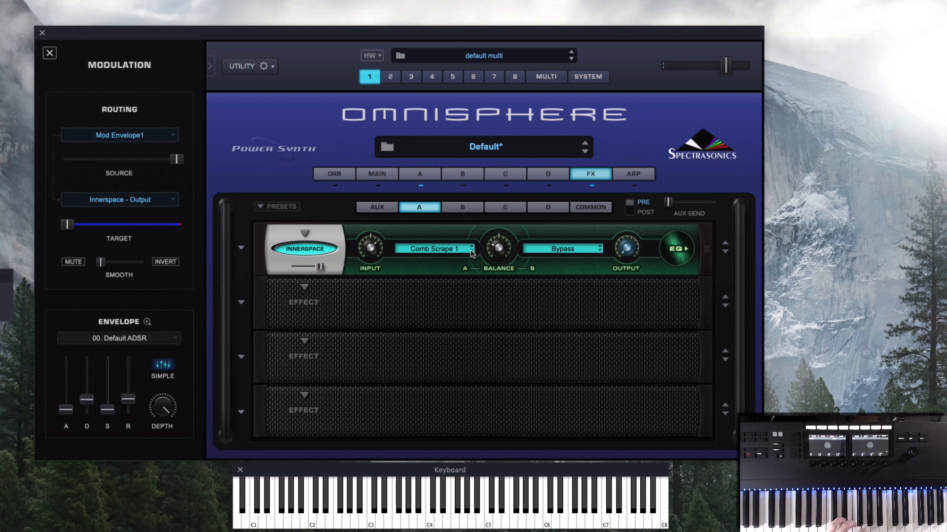
{"action": "left_click", "coordinate": [471, 252]}
Browse the Scatter categories for Innerspace's first sound slot and choose Guitar Strum 1
{"action": "left_click", "coordinate": [448, 251]}
{"action": "mouse_move", "coordinate": [436, 247]}
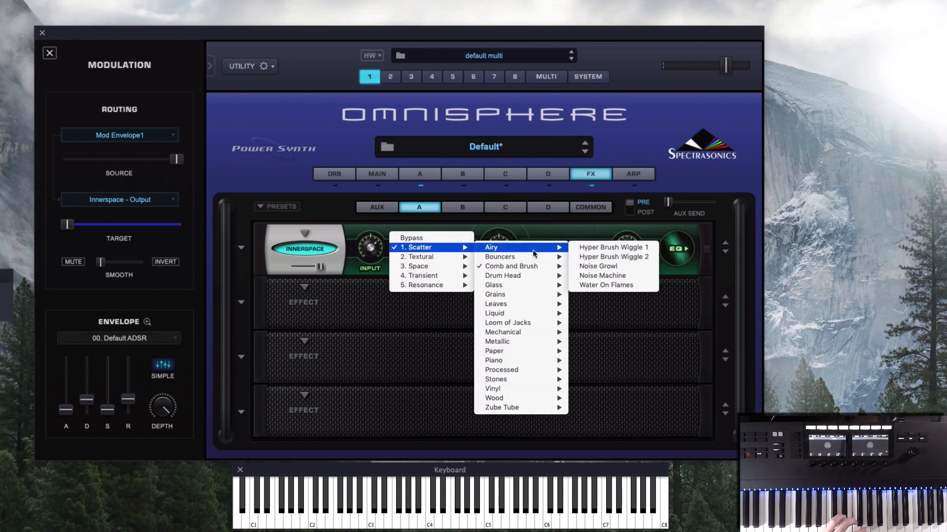
{"action": "mouse_move", "coordinate": [528, 303]}
{"action": "mouse_move", "coordinate": [519, 248]}
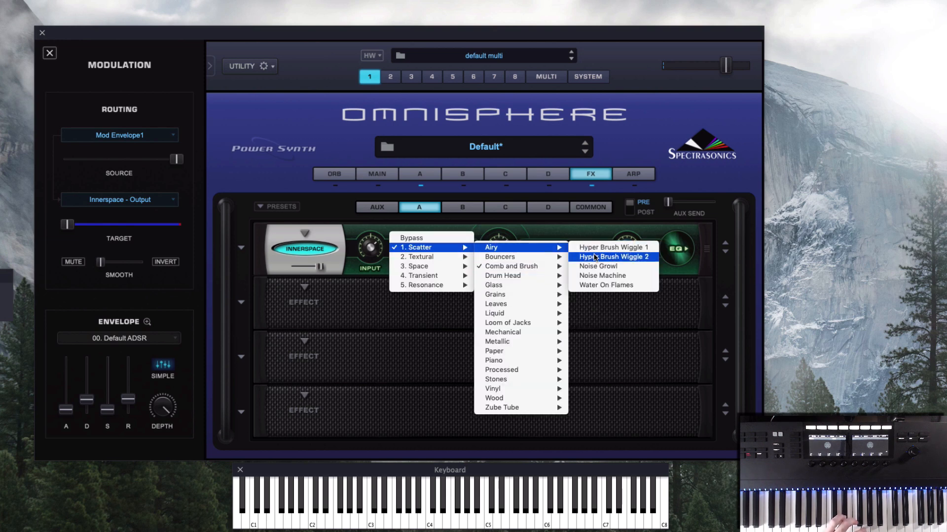
{"action": "mouse_move", "coordinate": [538, 268]}
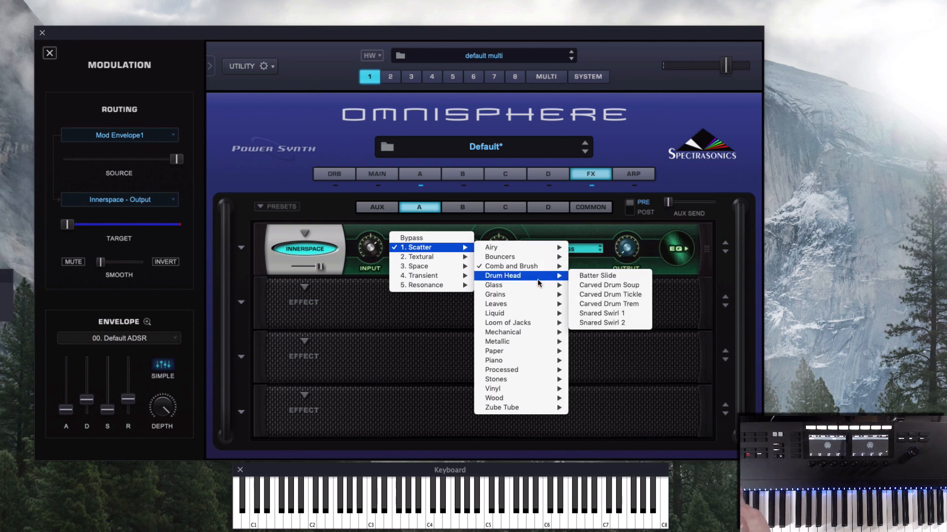
{"action": "mouse_move", "coordinate": [540, 286]}
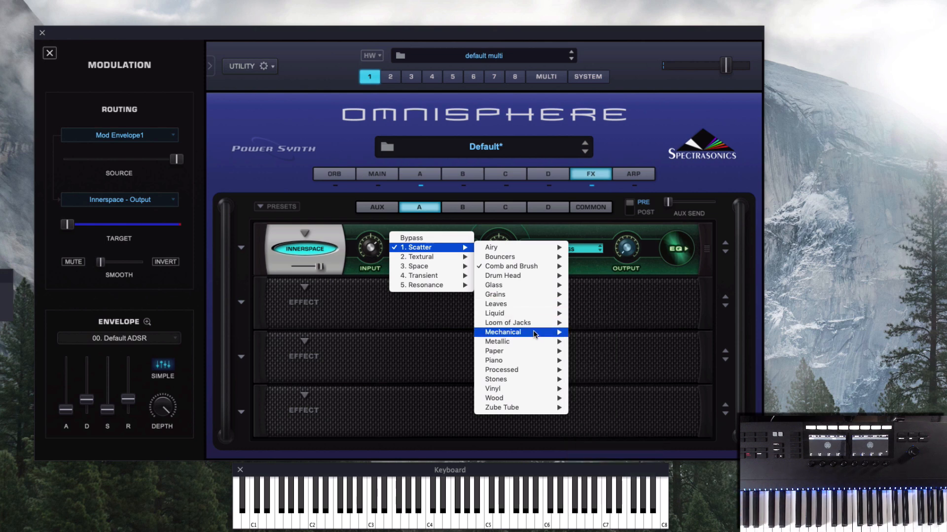
{"action": "mouse_move", "coordinate": [534, 335]}
{"action": "left_click", "coordinate": [606, 371]}
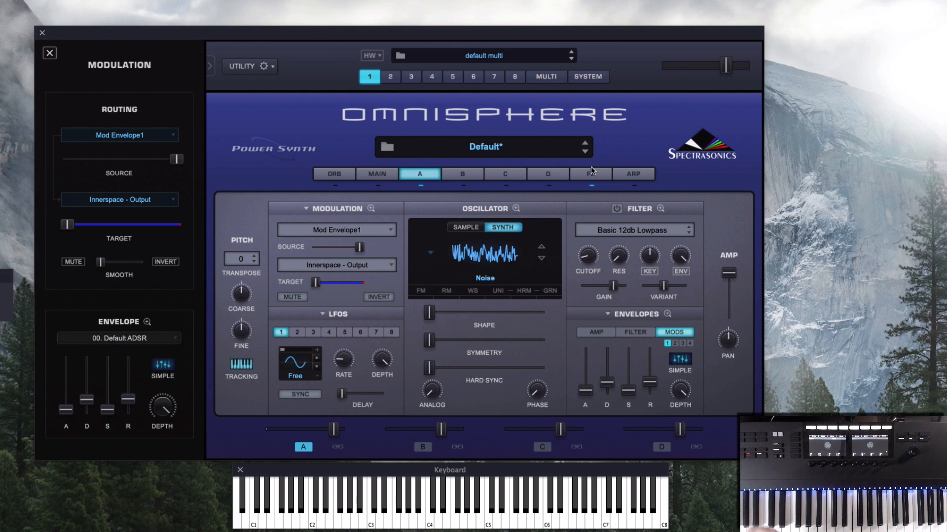
Close the modulation view, filter the patches by the Airwave - Box Of Noise category and load BPM DRUM - Foleys Hats 07
{"action": "left_click", "coordinate": [592, 174]}
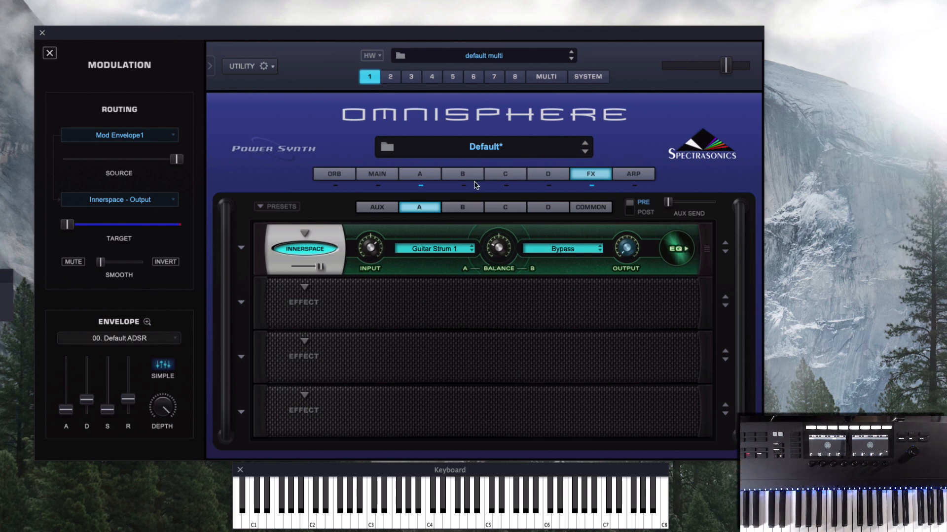
{"action": "left_click", "coordinate": [420, 174]}
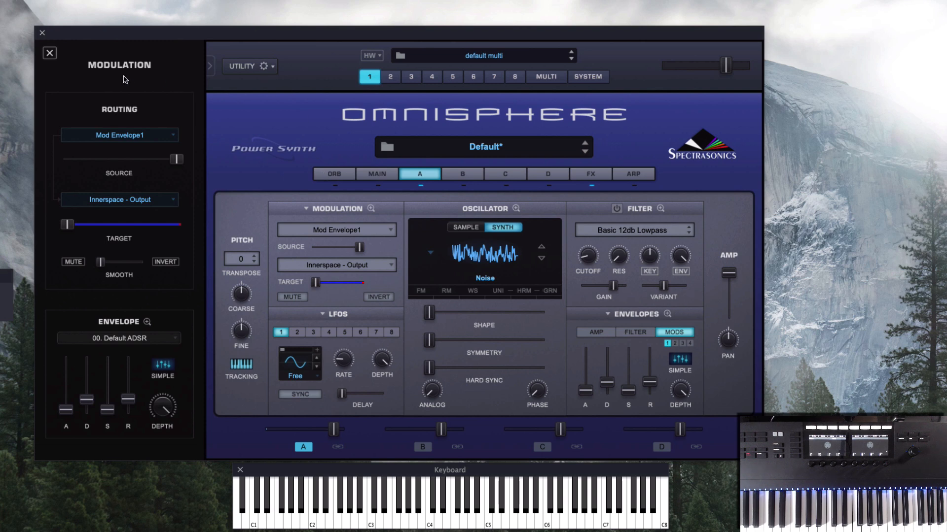
{"action": "left_click", "coordinate": [49, 52]}
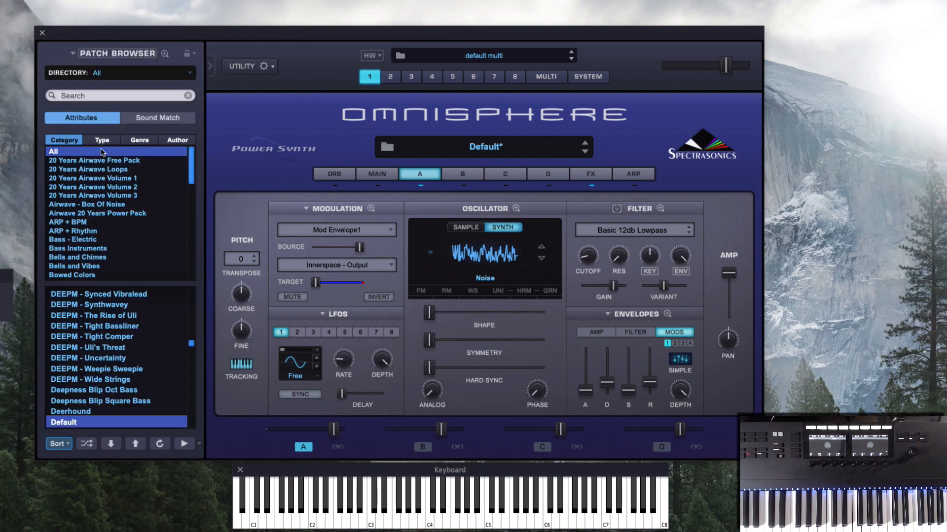
{"action": "left_click", "coordinate": [102, 207]}
{"action": "scroll", "coordinate": [95, 382], "scroll_direction": "down", "scroll_amount": 10}
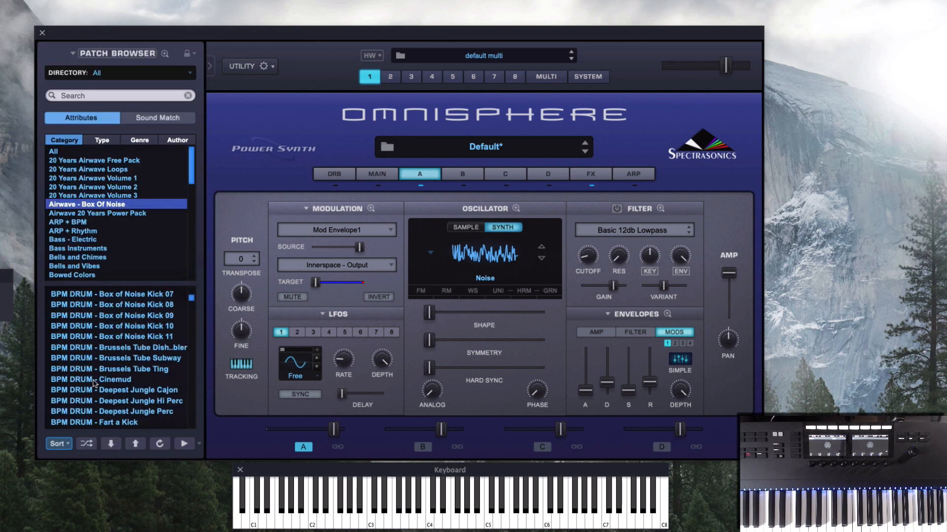
{"action": "scroll", "coordinate": [94, 383], "scroll_direction": "up", "scroll_amount": 6}
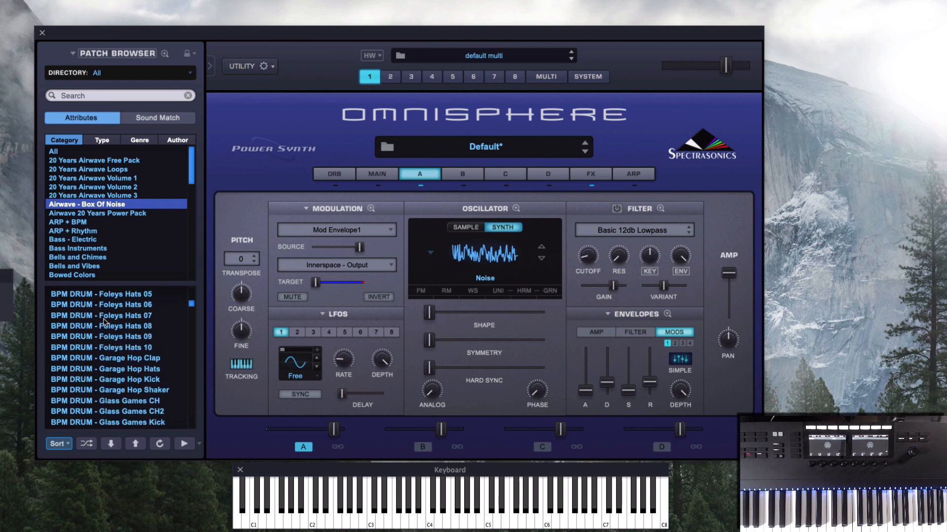
{"action": "left_click", "coordinate": [117, 370]}
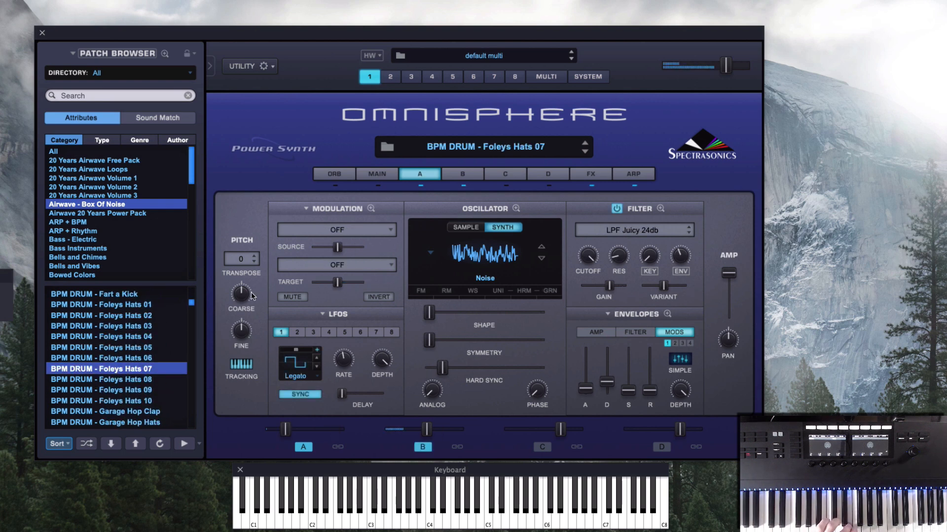
Inspect the patch's arpeggiator pattern and the oscillator settings of layers A and B
{"action": "left_click", "coordinate": [636, 174]}
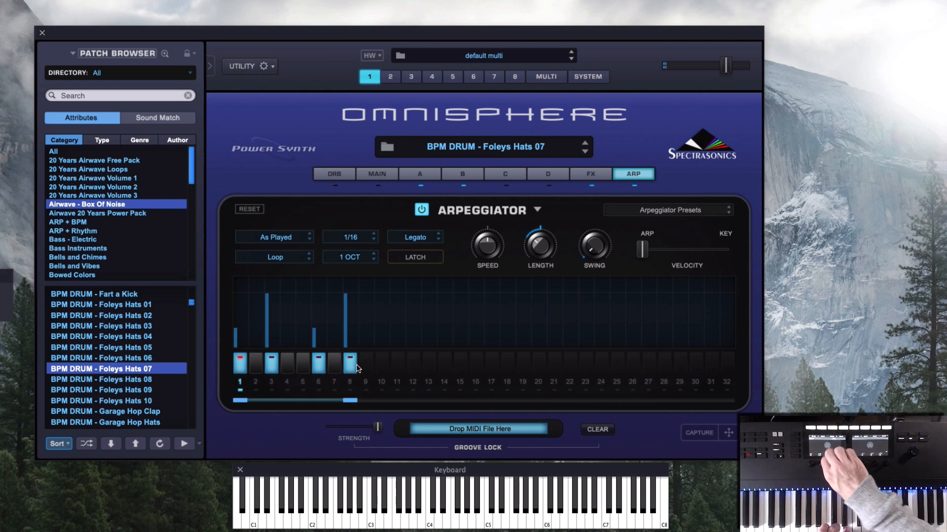
{"action": "left_click", "coordinate": [420, 175]}
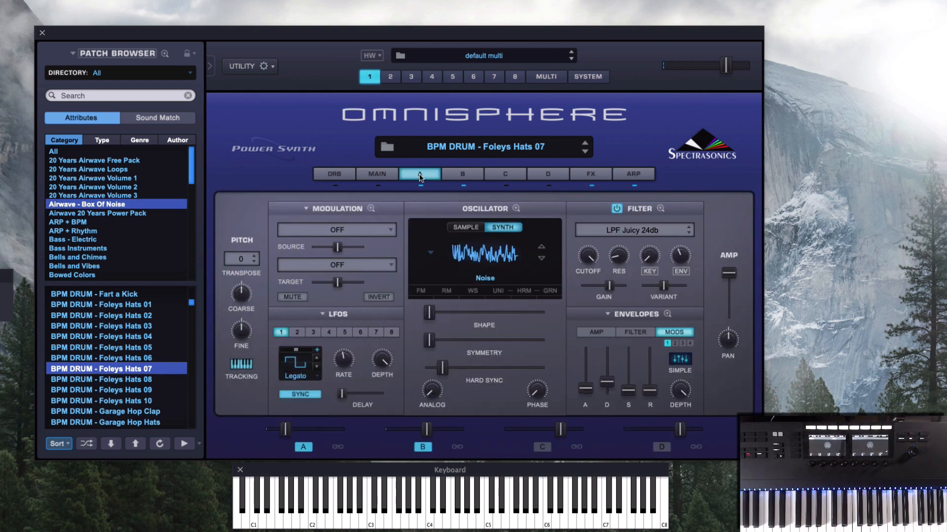
{"action": "left_click", "coordinate": [463, 174]}
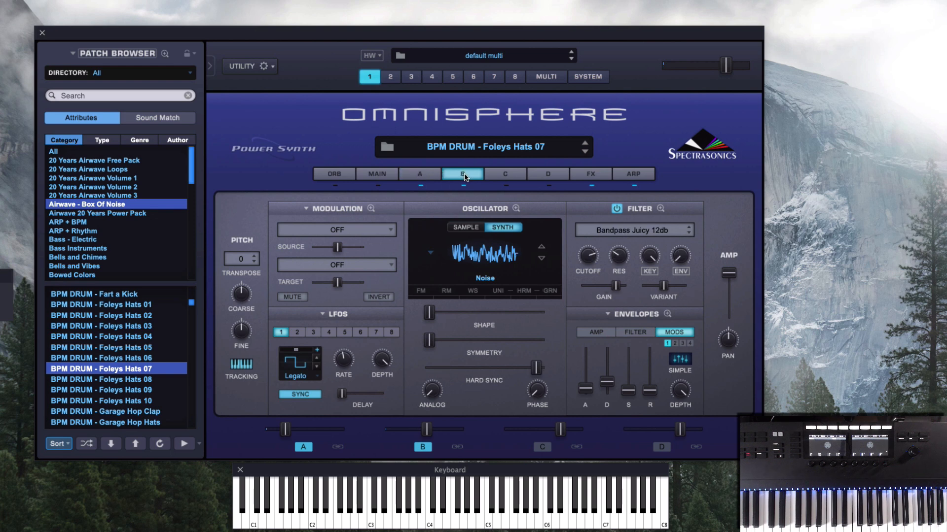
{"action": "left_click", "coordinate": [416, 177]}
Compare the effects racks of layers A and B, including their Innerspace sounds
{"action": "left_click", "coordinate": [590, 177]}
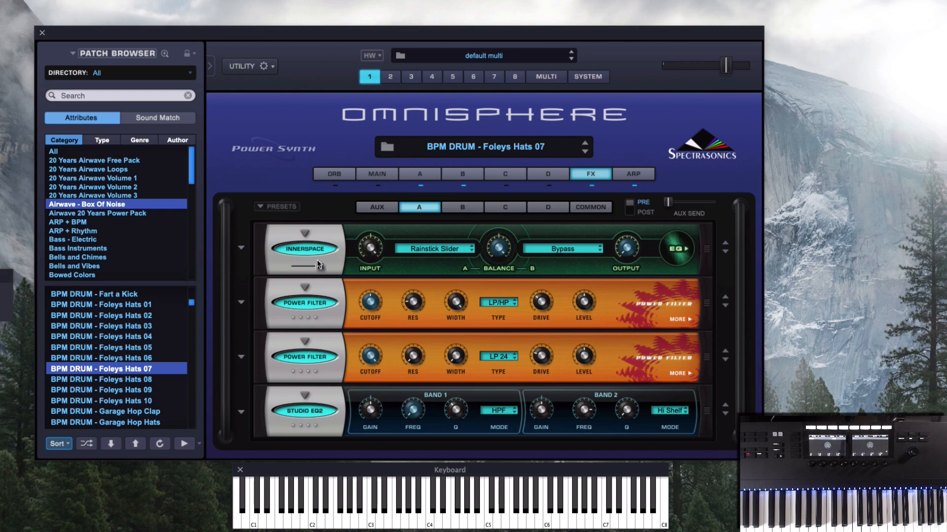
{"action": "left_click", "coordinate": [463, 207]}
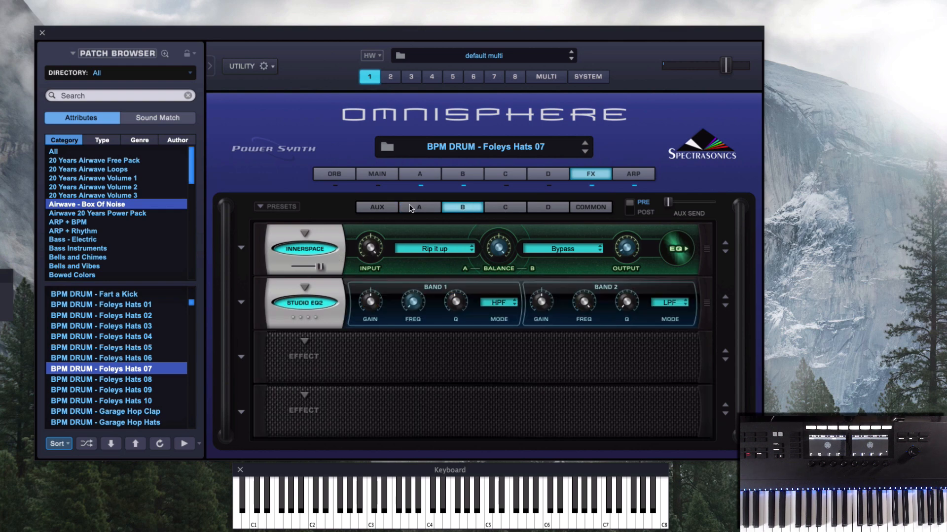
{"action": "left_click", "coordinate": [427, 209]}
{"action": "left_click", "coordinate": [453, 209]}
{"action": "left_click", "coordinate": [422, 209]}
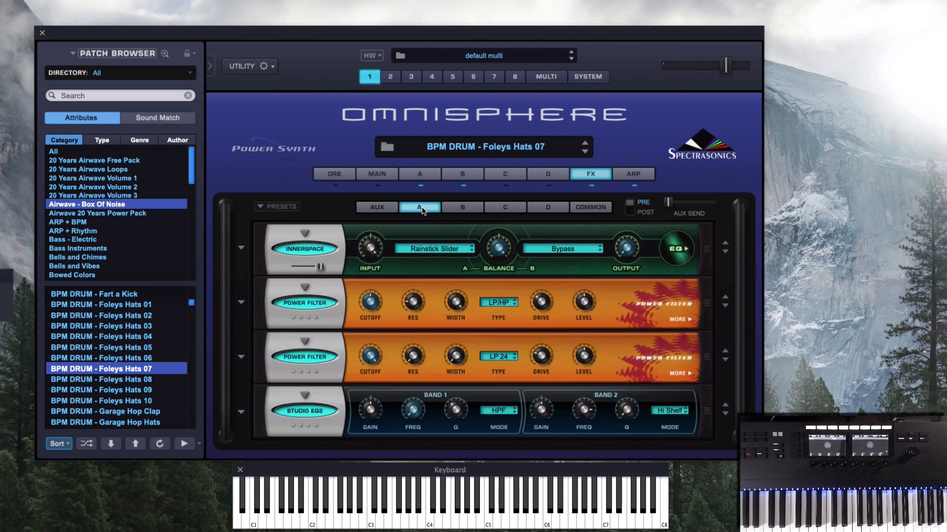
{"action": "left_click", "coordinate": [463, 208]}
{"action": "left_click", "coordinate": [439, 207]}
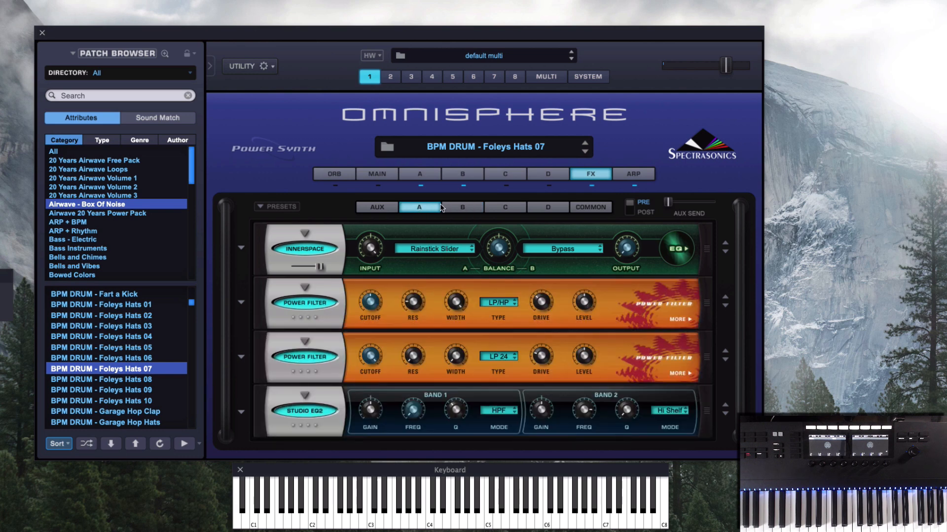
Check which source modulates Innerspace's Output in the effects racks of layers A and B
{"action": "right_click", "coordinate": [623, 249]}
{"action": "mouse_move", "coordinate": [642, 281]}
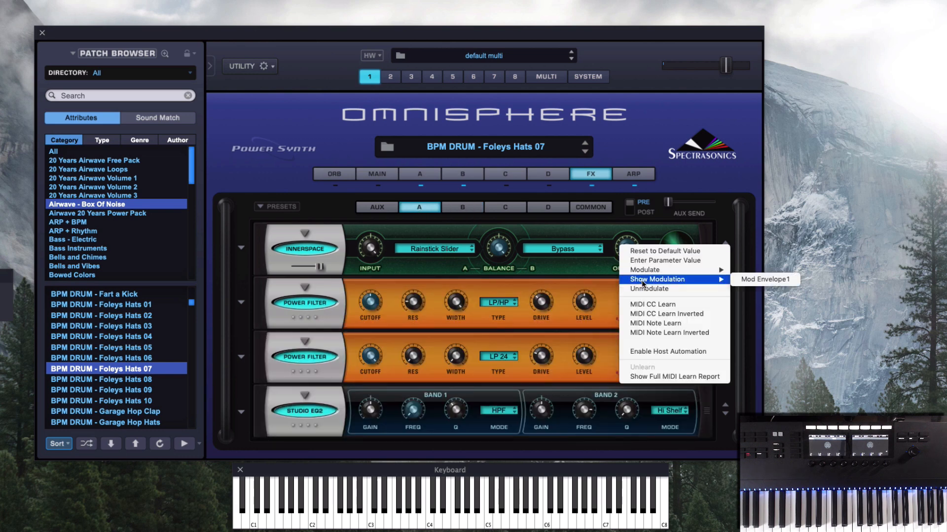
{"action": "left_click", "coordinate": [454, 209]}
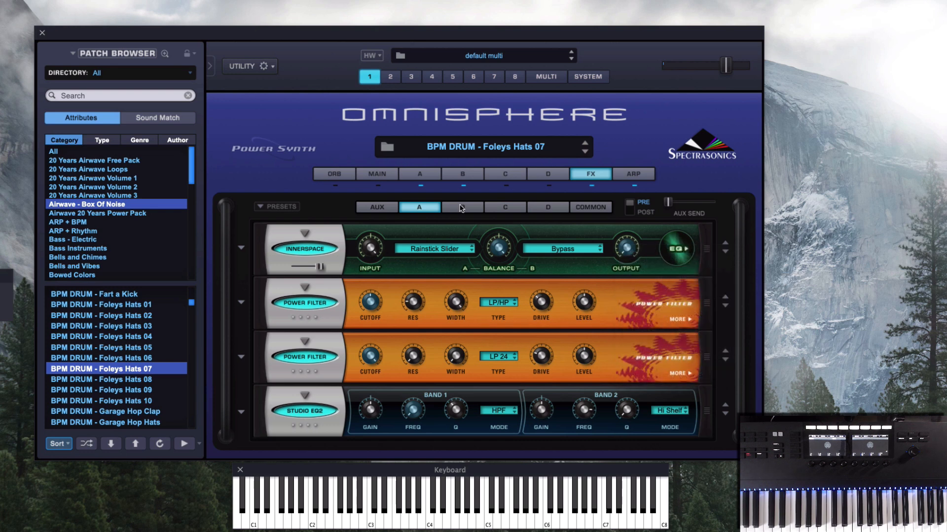
{"action": "left_click", "coordinate": [455, 209]}
{"action": "right_click", "coordinate": [627, 253]}
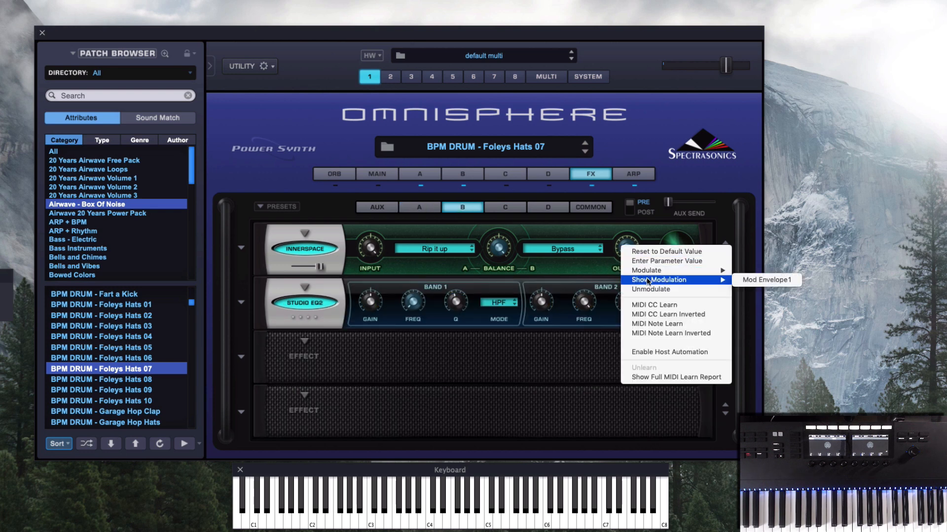
{"action": "left_click", "coordinate": [612, 225]}
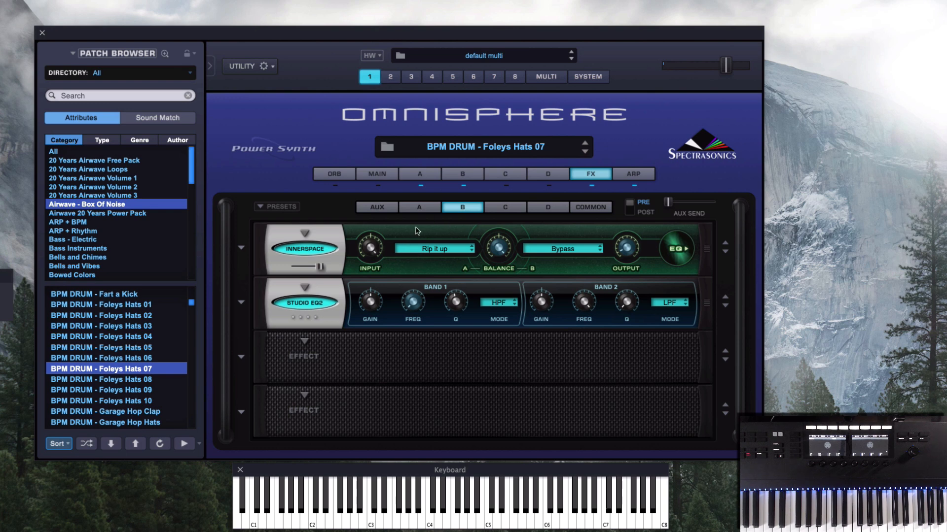
View the effects racks of layers C and D and the Common rack
{"action": "left_click", "coordinate": [503, 209]}
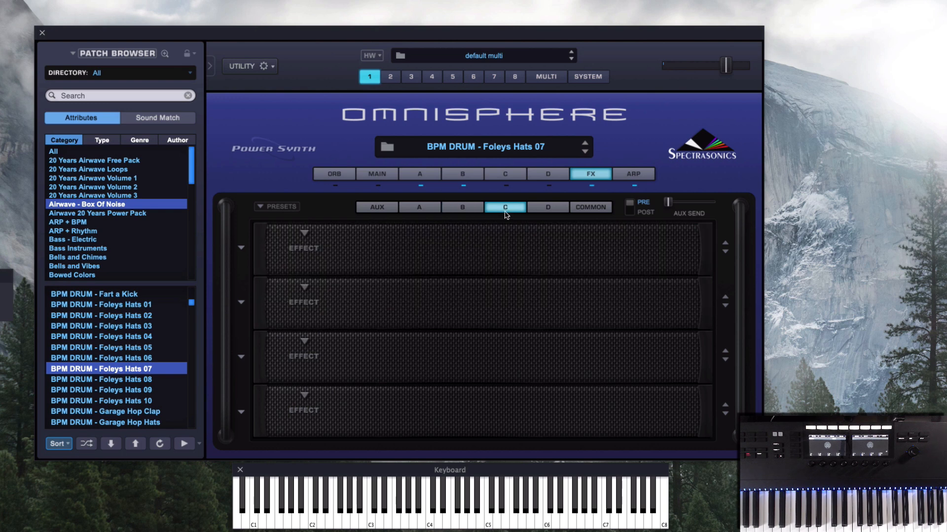
{"action": "left_click", "coordinate": [551, 209]}
{"action": "left_click", "coordinate": [577, 209]}
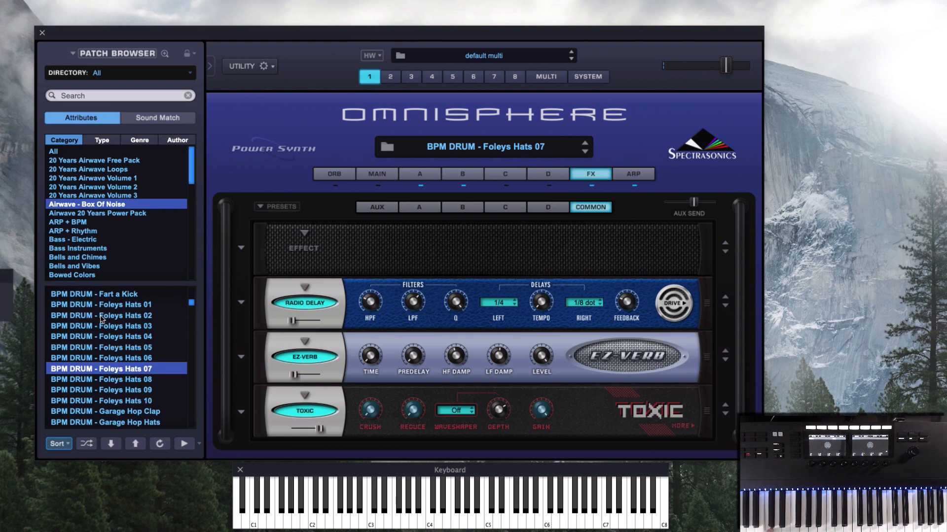
Load the BPM DRUM - Pulsensation 07 patch from the Airwave - Box Of Noise category
{"action": "scroll", "coordinate": [101, 320], "scroll_direction": "down", "scroll_amount": 10}
{"action": "scroll", "coordinate": [106, 338], "scroll_direction": "down", "scroll_amount": 10}
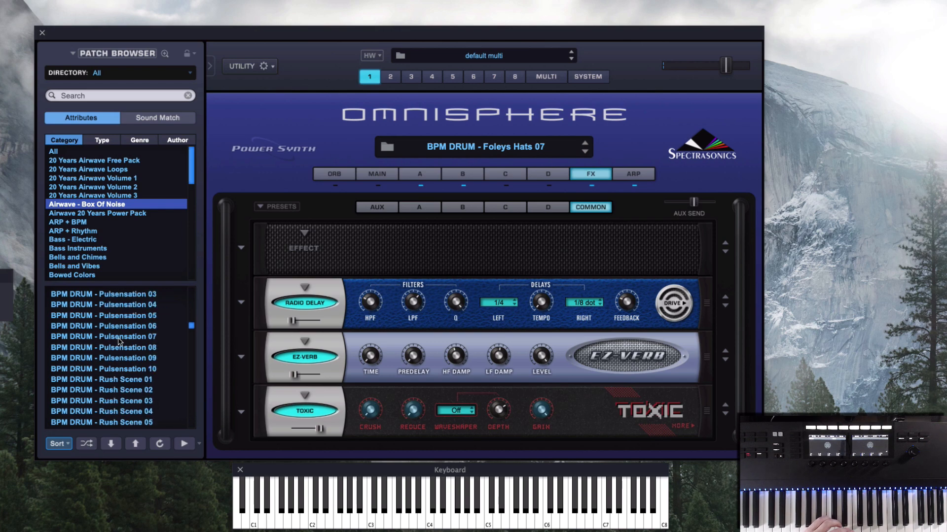
{"action": "left_click", "coordinate": [124, 337]}
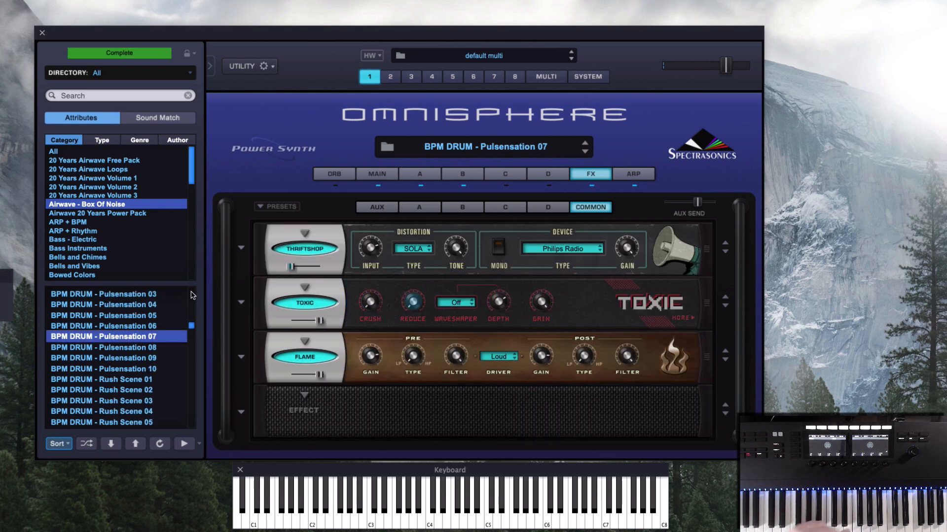
Examine the Pulsensation 07 patch's layer A effects rack and the oscillator sources of layers A and B
{"action": "left_click", "coordinate": [412, 204]}
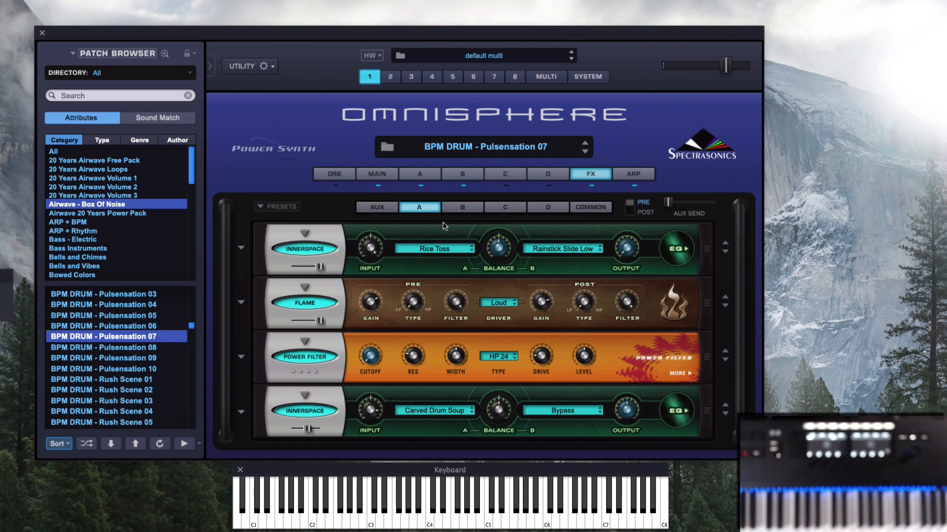
{"action": "left_click", "coordinate": [420, 177]}
{"action": "left_click", "coordinate": [464, 176]}
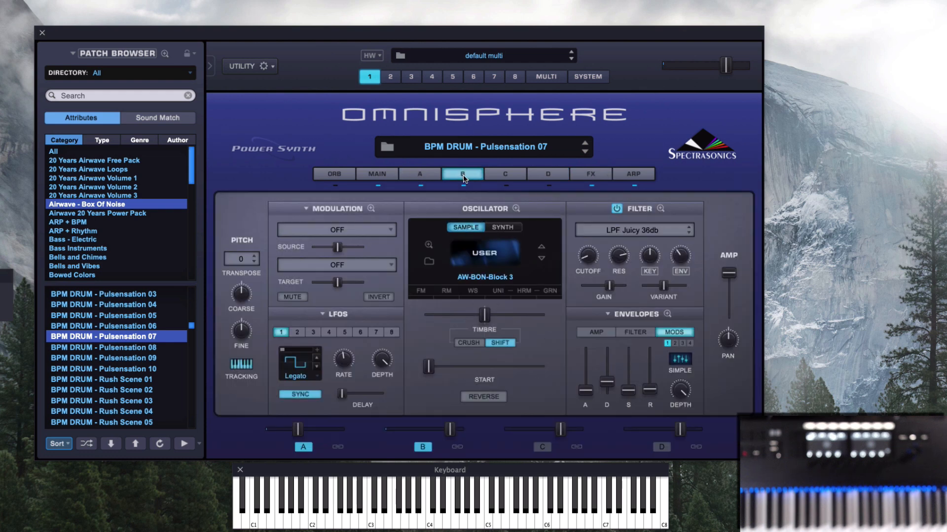
{"action": "left_click", "coordinate": [421, 177]}
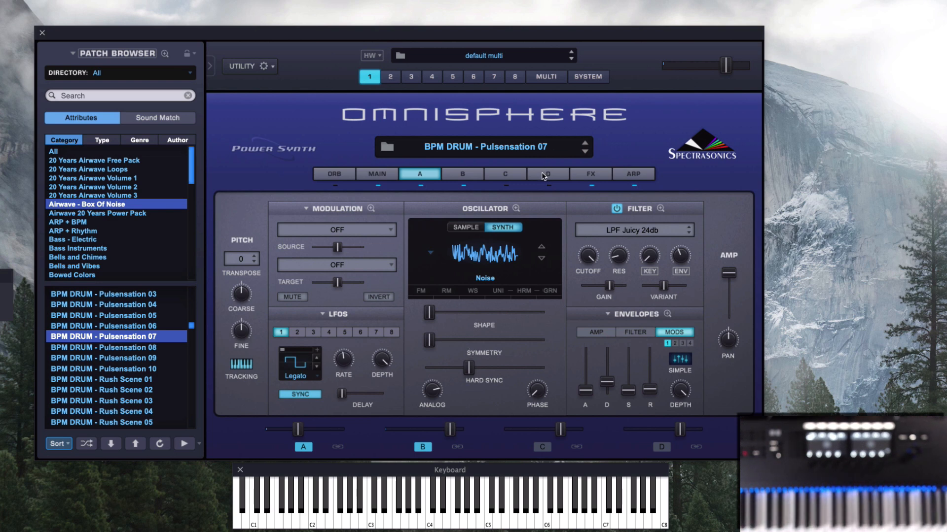
{"action": "left_click", "coordinate": [590, 175]}
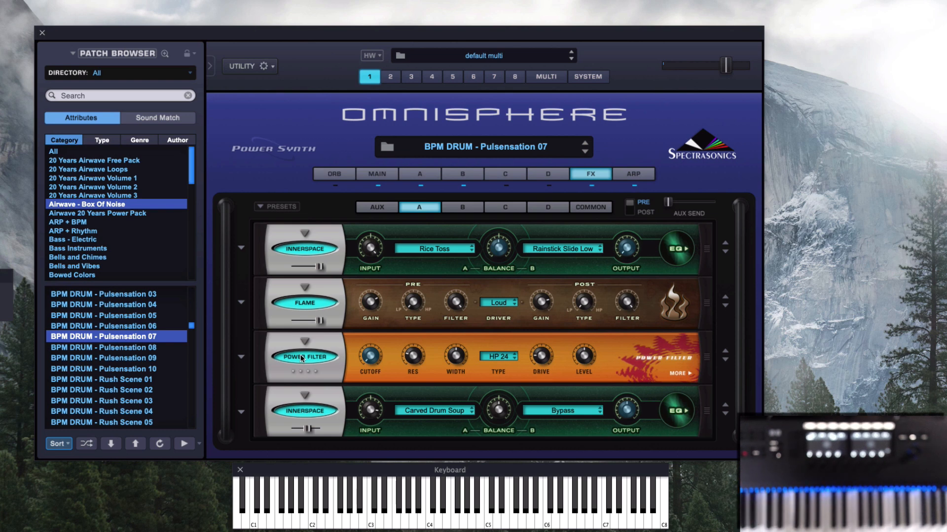
Browse the impulse categories for side A of layer A's first Innerspace, including the Resonance group's Plastic and Glass sets
{"action": "left_click", "coordinate": [438, 251]}
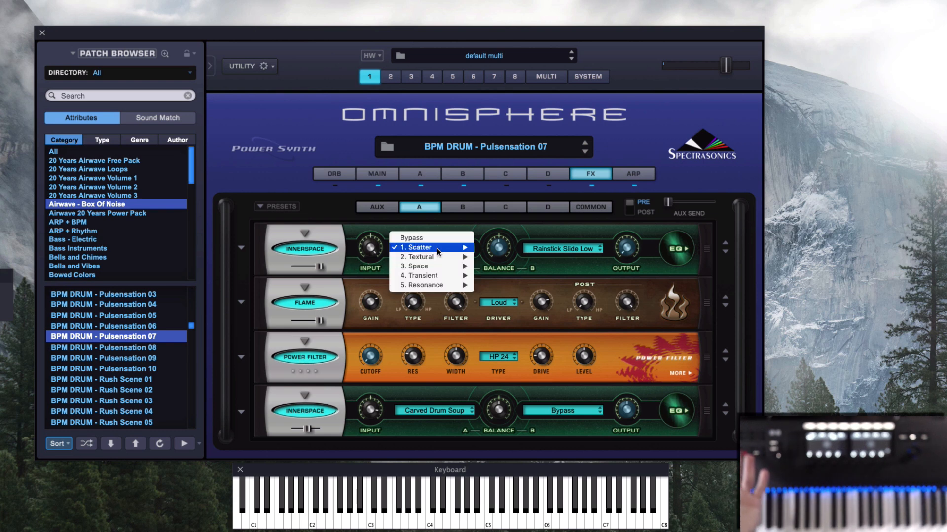
{"action": "mouse_move", "coordinate": [412, 289]}
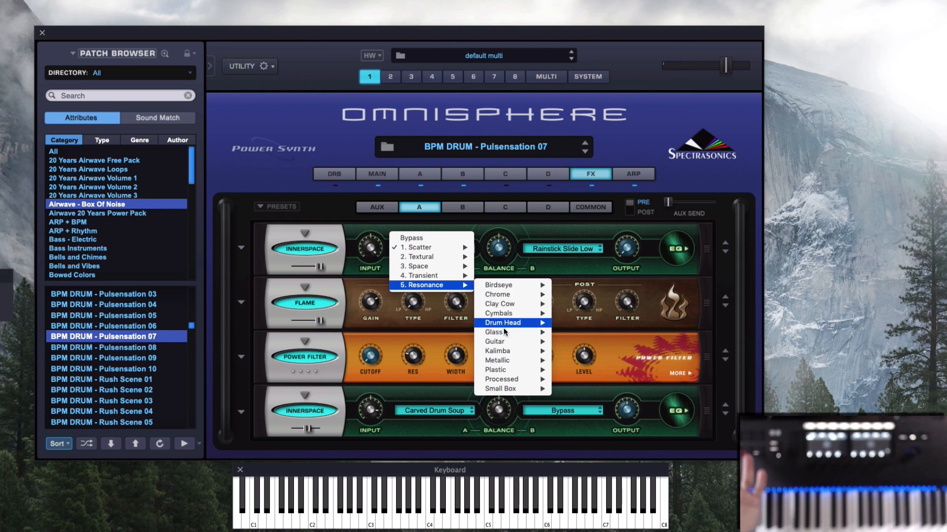
{"action": "mouse_move", "coordinate": [504, 370]}
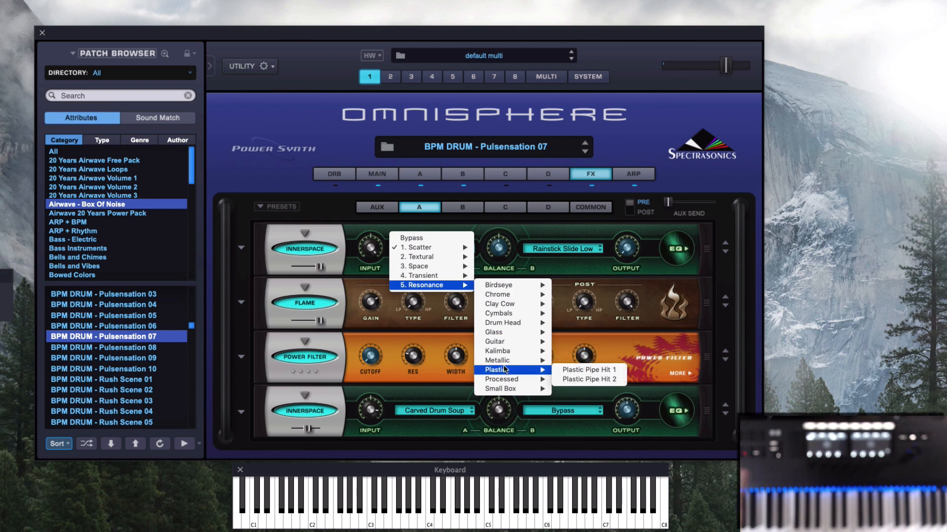
{"action": "mouse_move", "coordinate": [493, 333]}
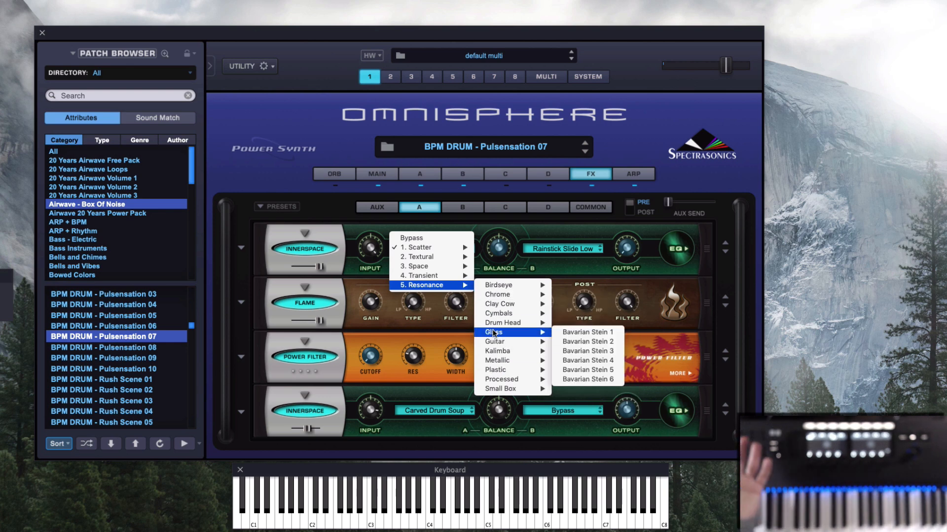
{"action": "left_click", "coordinate": [114, 346]}
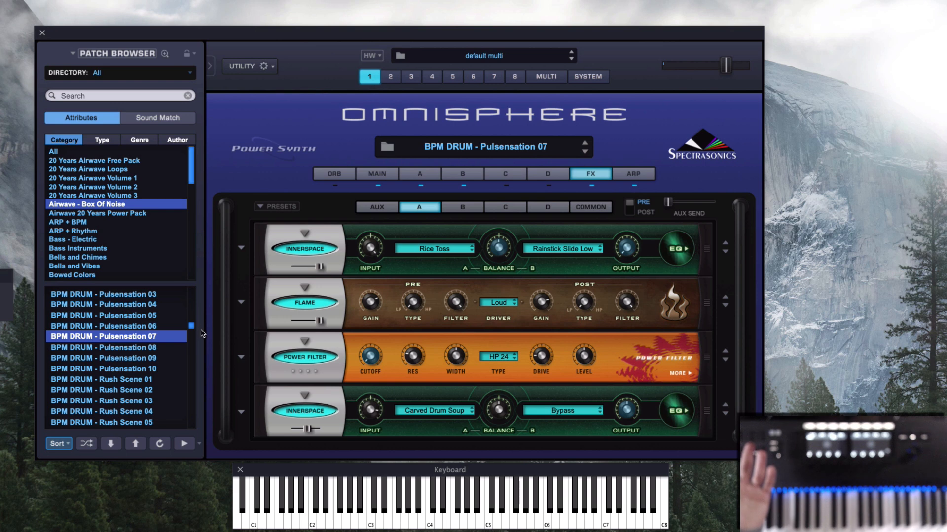
Load the FX - BON - Dishwasher 4 patch and its neighbour Dishwasher 5, and view the latter's layer A oscillator source
{"action": "left_click_drag", "start_coordinate": [193, 328], "coordinate": [194, 343]}
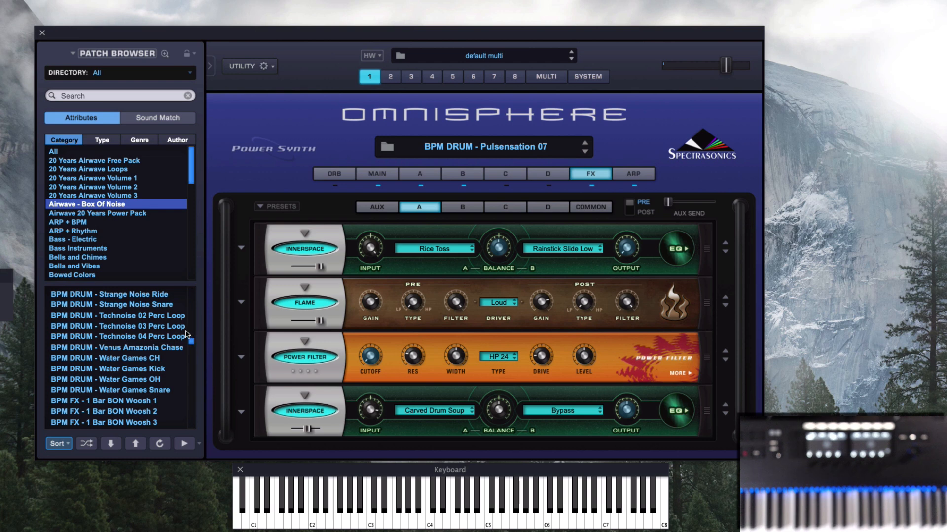
{"action": "left_click_drag", "start_coordinate": [192, 345], "coordinate": [194, 369]}
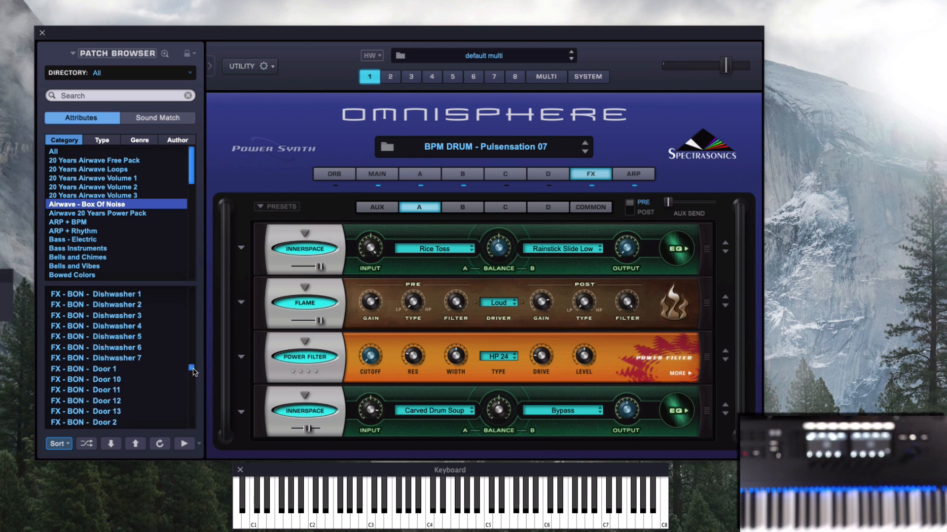
{"action": "scroll", "coordinate": [121, 389], "scroll_direction": "down", "scroll_amount": 5}
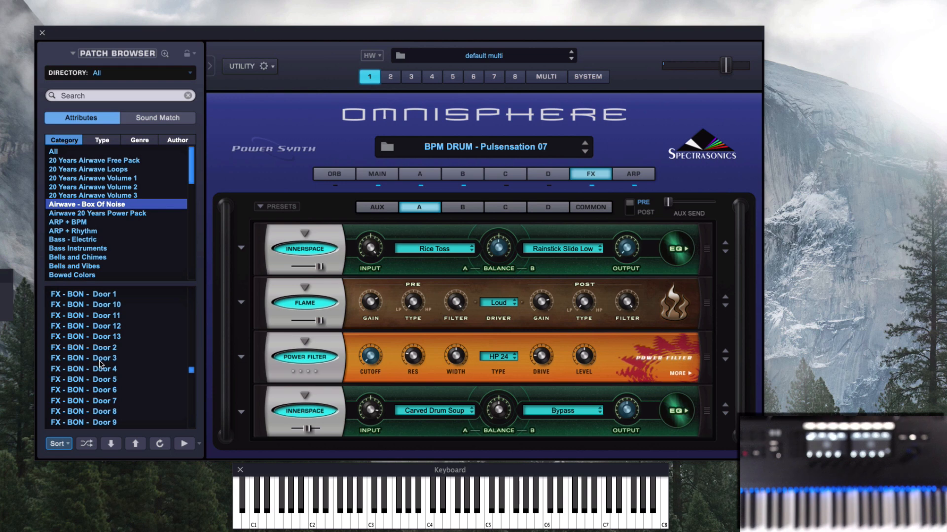
{"action": "scroll", "coordinate": [147, 381], "scroll_direction": "up", "scroll_amount": 5}
{"action": "scroll", "coordinate": [147, 377], "scroll_direction": "down", "scroll_amount": 3}
{"action": "scroll", "coordinate": [147, 377], "scroll_direction": "up", "scroll_amount": 2}
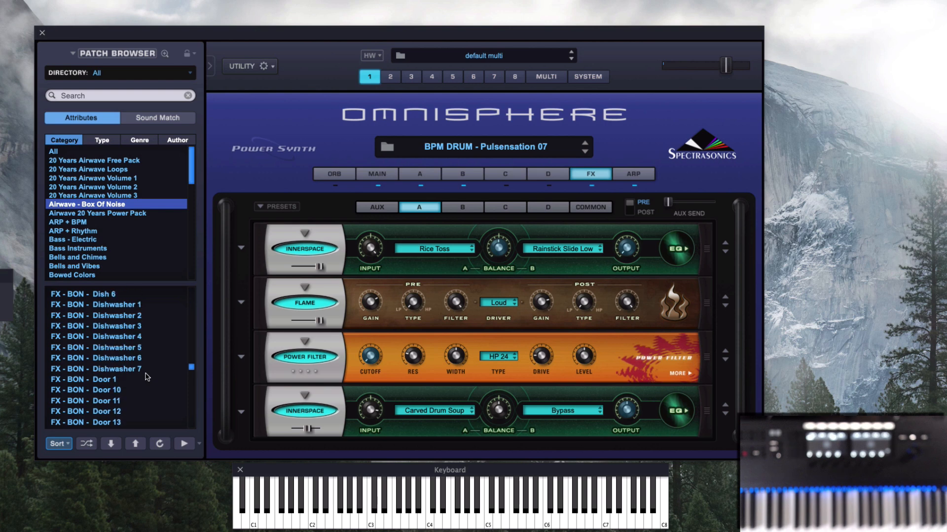
{"action": "left_click", "coordinate": [119, 338]}
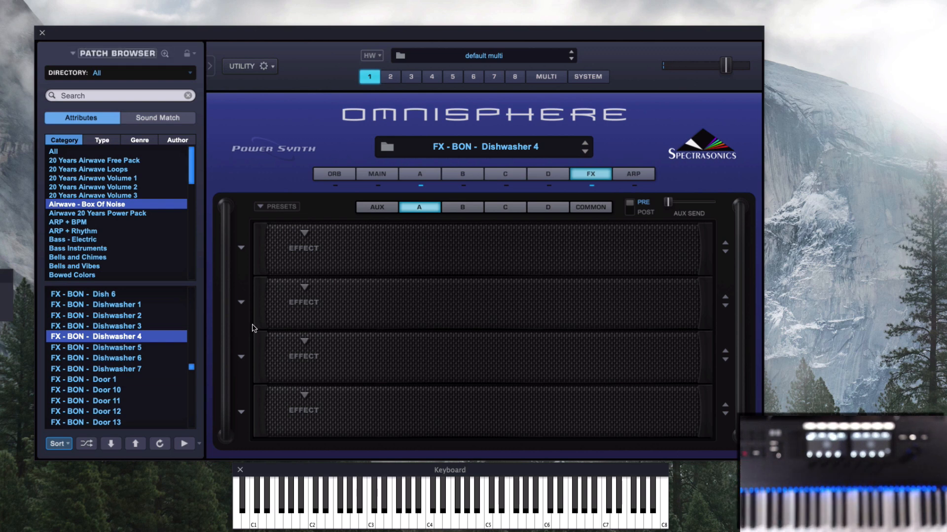
{"action": "left_click", "coordinate": [118, 349]}
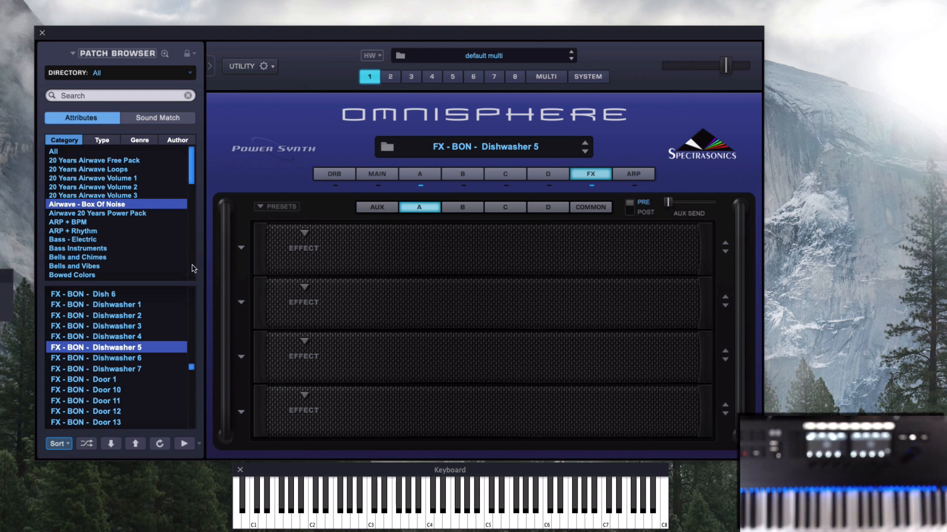
{"action": "left_click", "coordinate": [421, 176]}
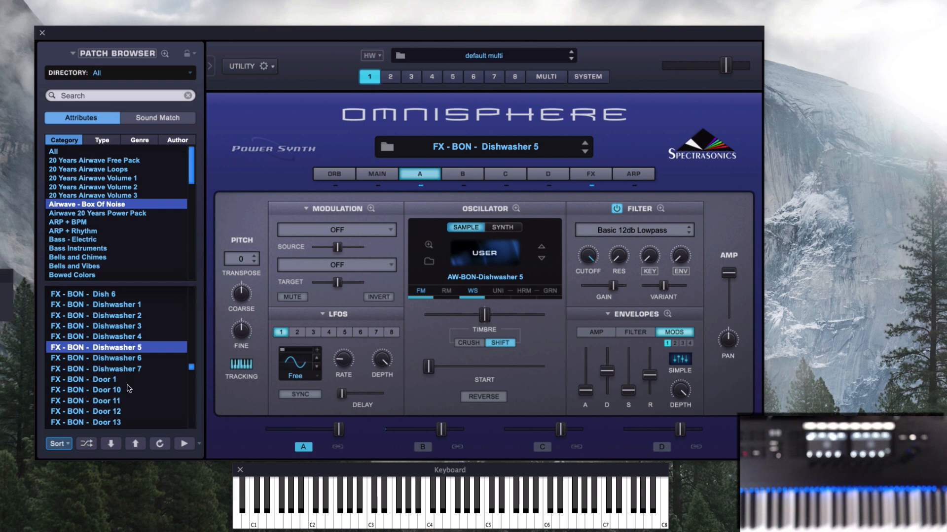
Load the FX - BON - Door 11 patch to view its layer A frequency modulation settings, and load FX - BON - Door 4
{"action": "left_click", "coordinate": [119, 399]}
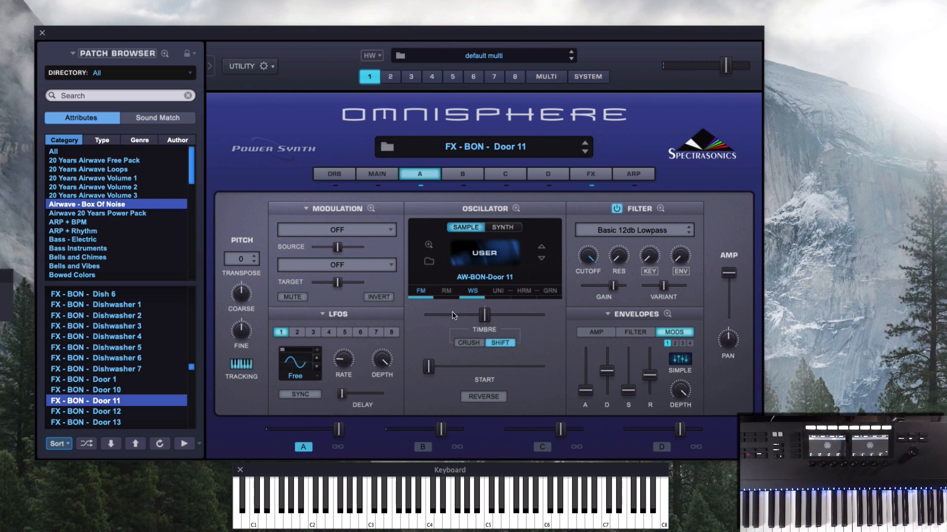
{"action": "left_click", "coordinate": [419, 291]}
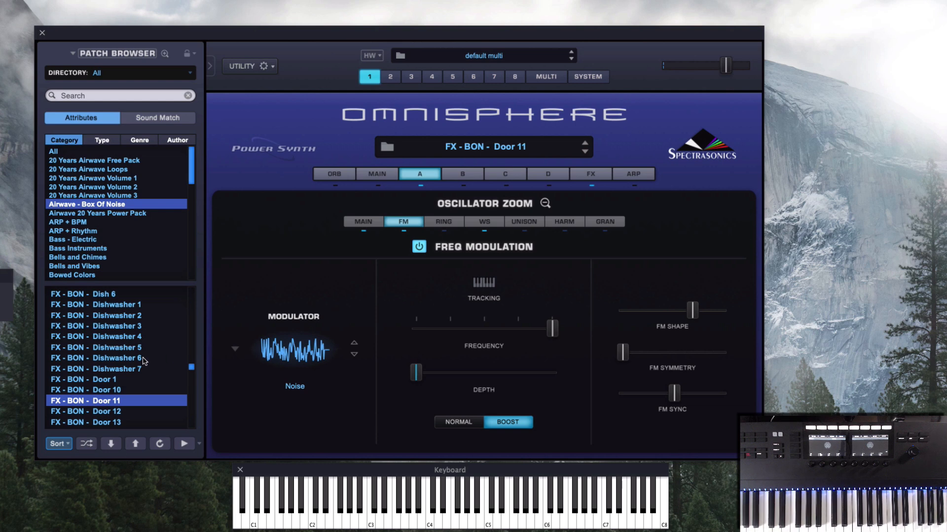
{"action": "scroll", "coordinate": [117, 357], "scroll_direction": "down", "scroll_amount": 3}
{"action": "left_click", "coordinate": [108, 389]}
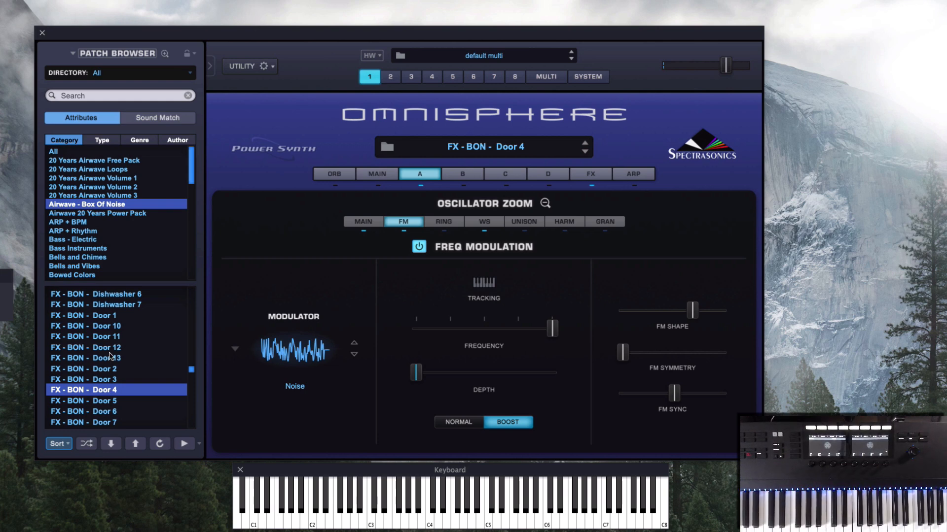
Load the BPM FX - 1 Bar BON Woosh 2 patch and view the oscillator source of its layer A
{"action": "scroll", "coordinate": [110, 355], "scroll_direction": "up", "scroll_amount": 6}
{"action": "scroll", "coordinate": [110, 356], "scroll_direction": "up", "scroll_amount": 8}
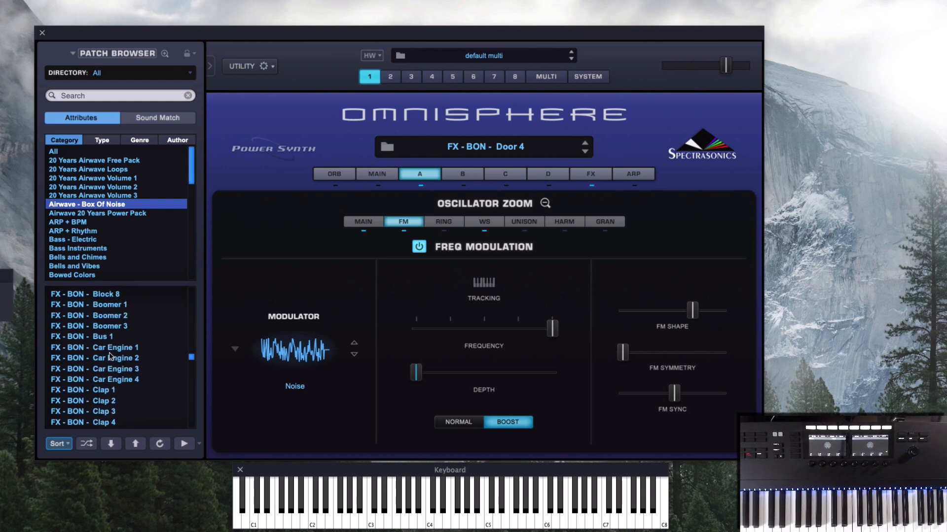
{"action": "scroll", "coordinate": [109, 356], "scroll_direction": "up", "scroll_amount": 8}
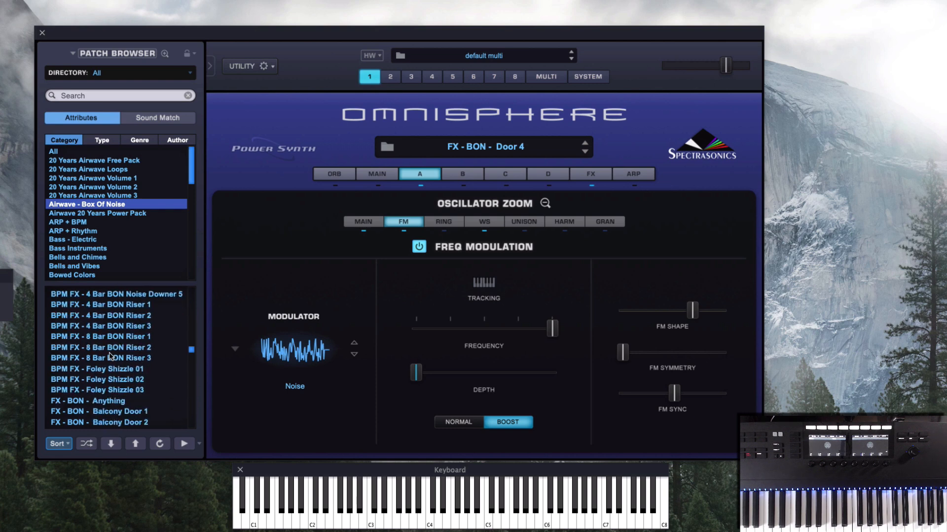
{"action": "scroll", "coordinate": [110, 355], "scroll_direction": "up", "scroll_amount": 6}
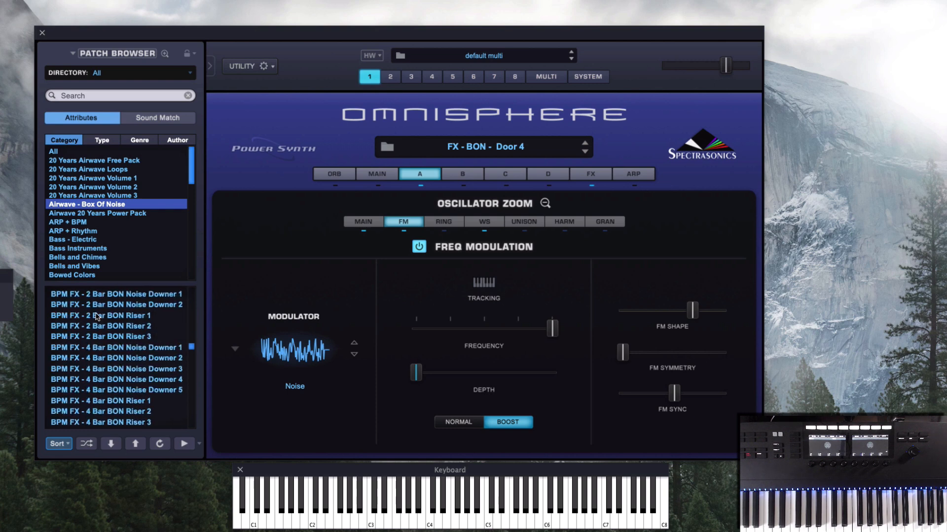
{"action": "left_click", "coordinate": [103, 337]}
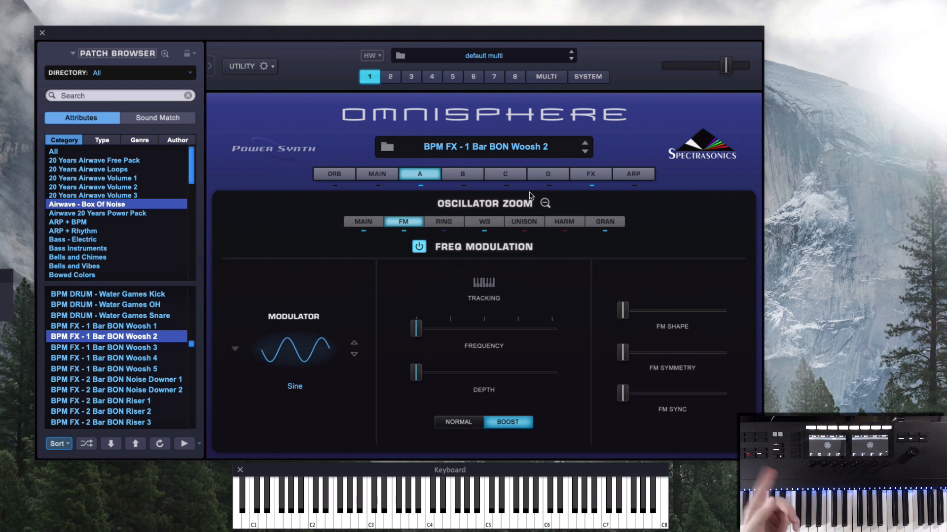
{"action": "left_click", "coordinate": [424, 176]}
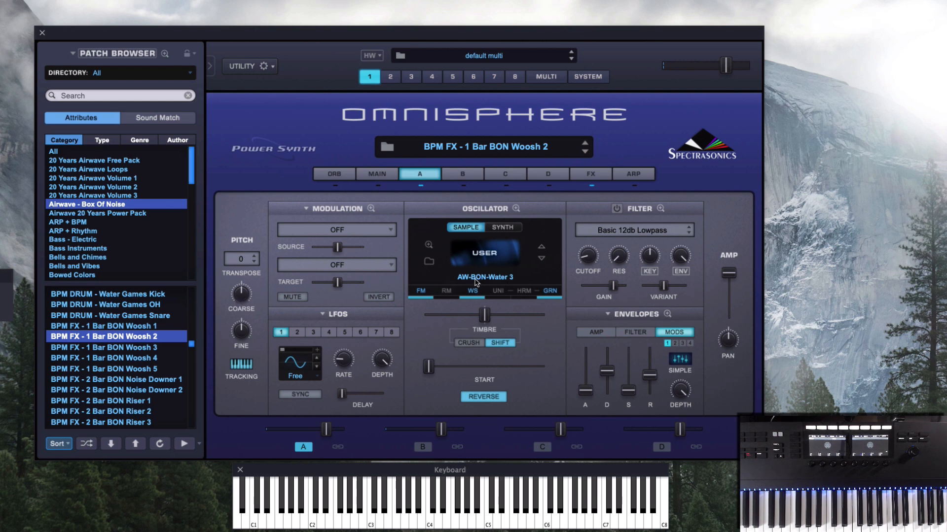
Load the FX - BON - Water 3 patch from the Airwave - Box Of Noise category
{"action": "scroll", "coordinate": [84, 366], "scroll_direction": "down", "scroll_amount": 1}
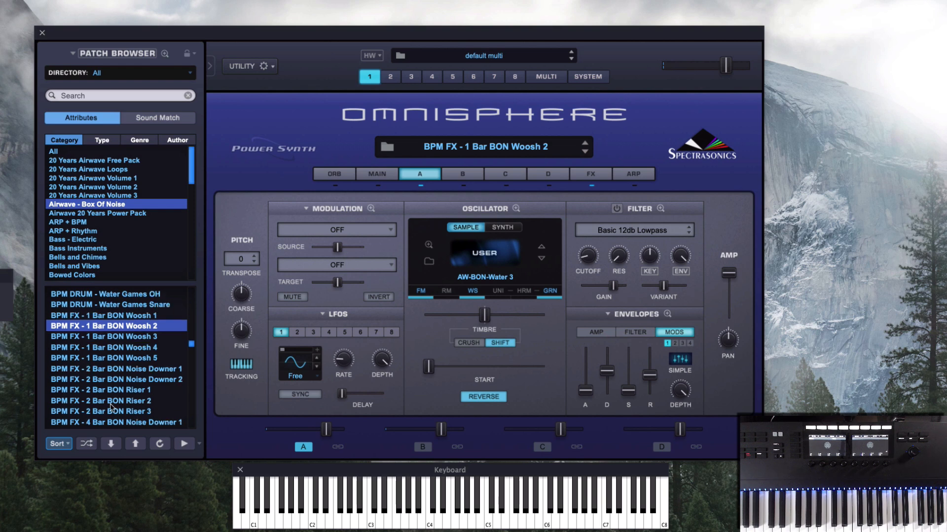
{"action": "scroll", "coordinate": [111, 408], "scroll_direction": "down", "scroll_amount": 10}
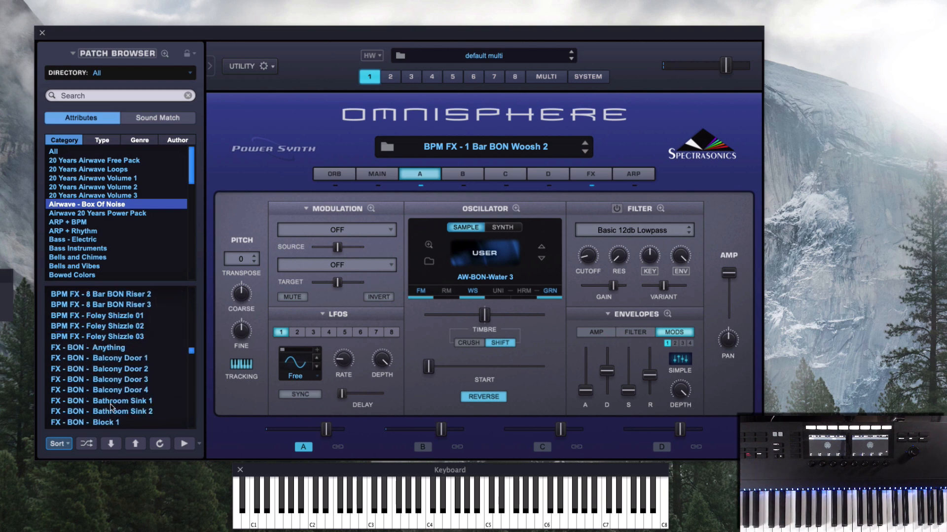
{"action": "scroll", "coordinate": [111, 408], "scroll_direction": "down", "scroll_amount": 15}
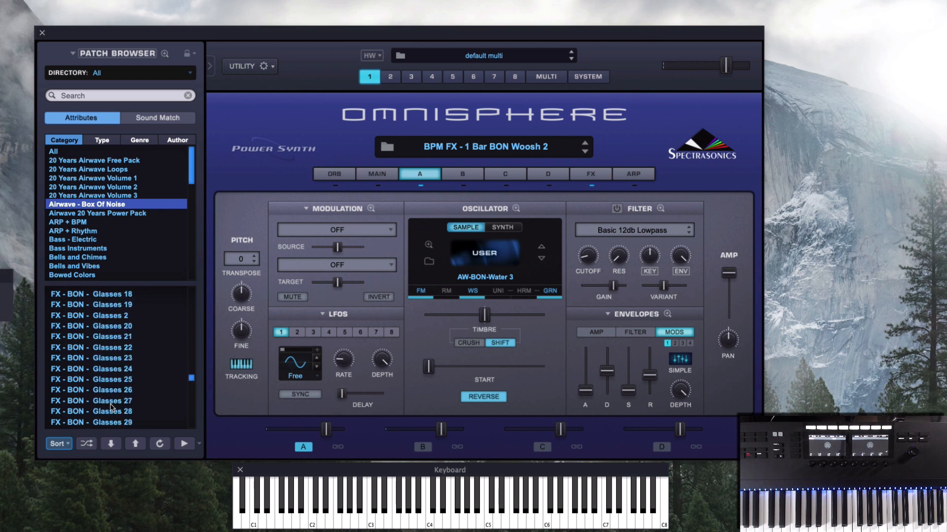
{"action": "scroll", "coordinate": [111, 408], "scroll_direction": "down", "scroll_amount": 15}
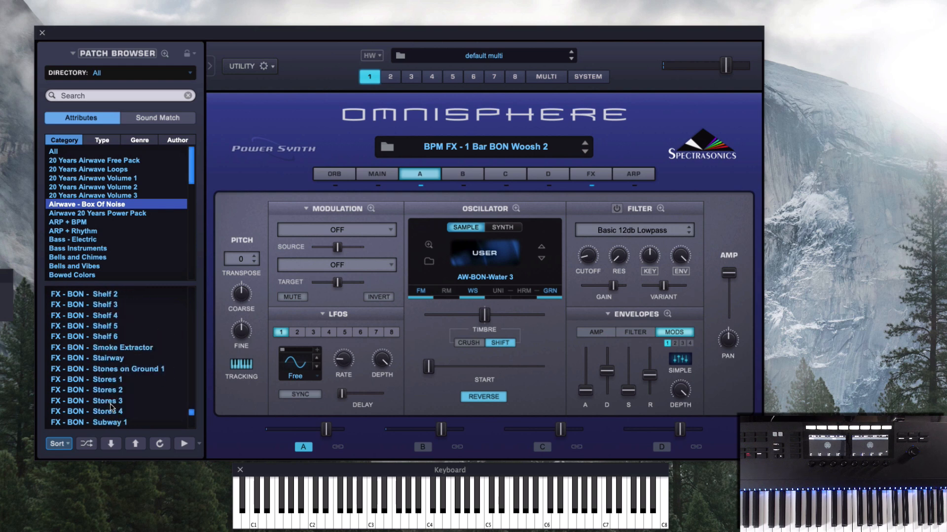
{"action": "scroll", "coordinate": [112, 408], "scroll_direction": "up", "scroll_amount": 1}
{"action": "left_click", "coordinate": [107, 339]}
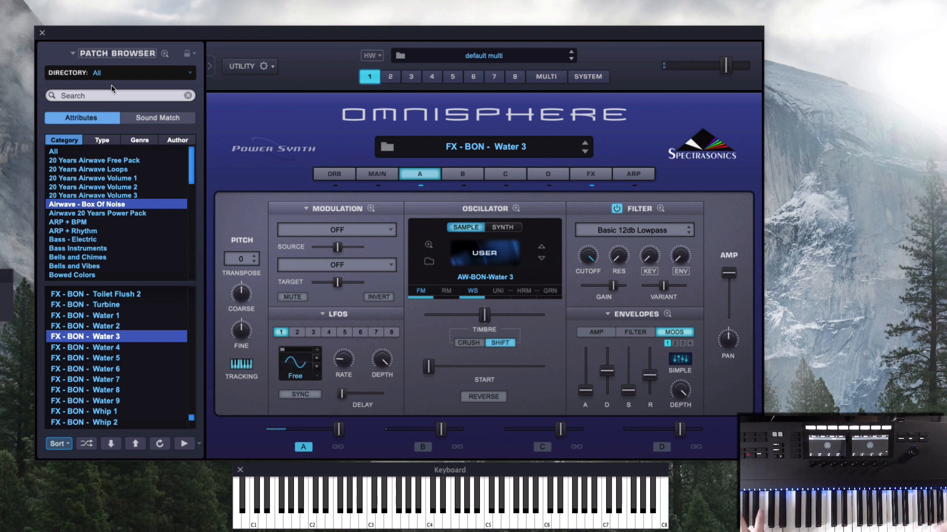
Load the BPM ARP - Brighton Beach Crime Scene patch from the start of the Box Of Noise patch list
{"action": "scroll", "coordinate": [131, 362], "scroll_direction": "up", "scroll_amount": 15}
{"action": "scroll", "coordinate": [131, 363], "scroll_direction": "up", "scroll_amount": 10}
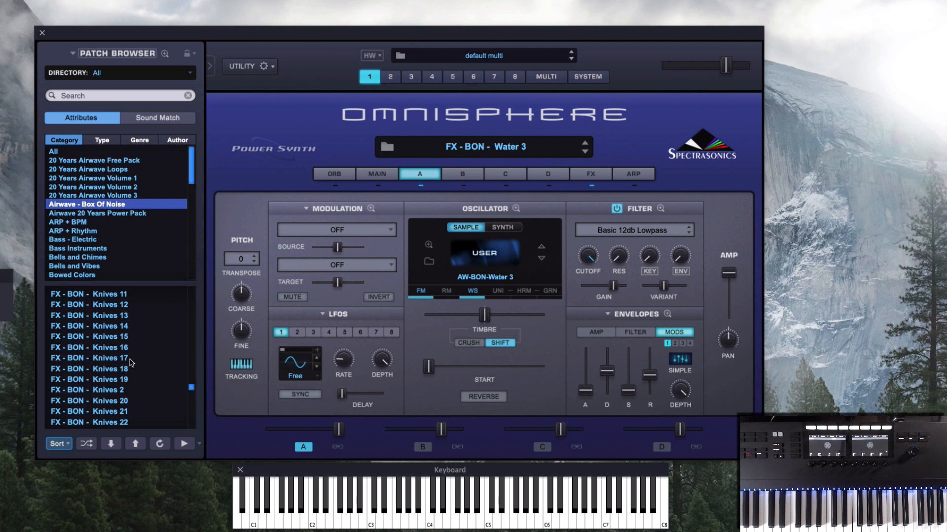
{"action": "scroll", "coordinate": [115, 330], "scroll_direction": "up", "scroll_amount": 20}
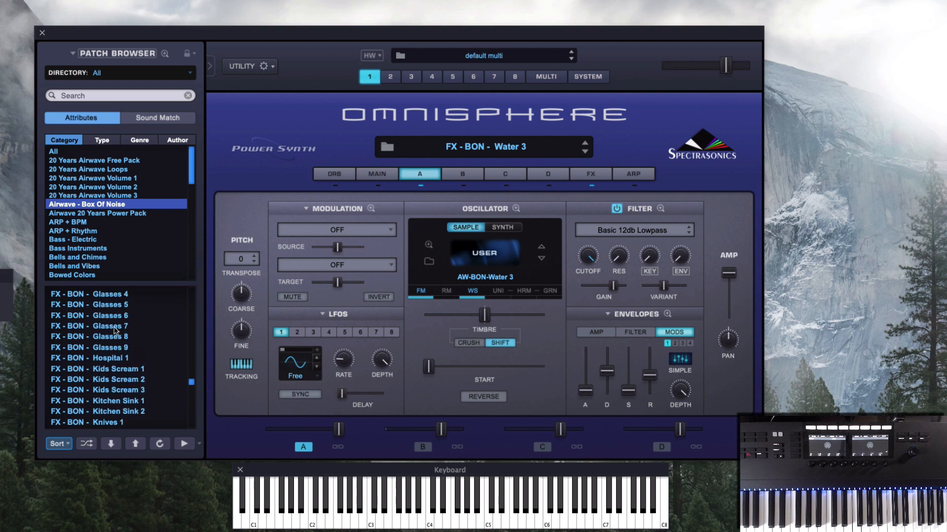
{"action": "scroll", "coordinate": [115, 329], "scroll_direction": "up", "scroll_amount": 20}
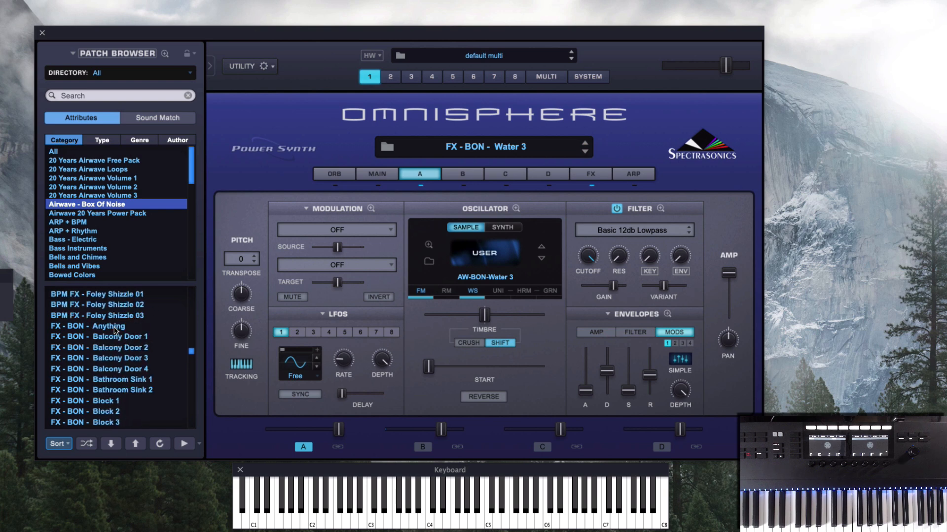
{"action": "scroll", "coordinate": [140, 295], "scroll_direction": "up", "scroll_amount": 20}
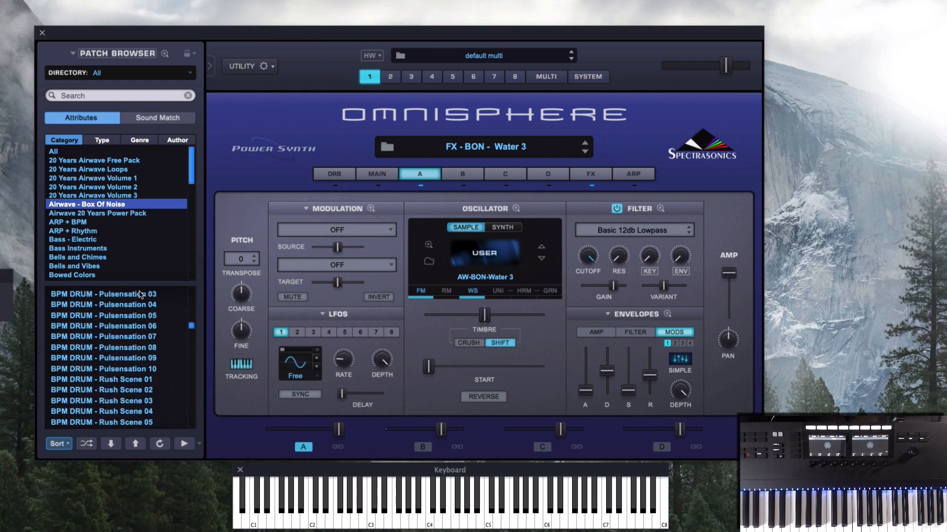
{"action": "scroll", "coordinate": [140, 295], "scroll_direction": "up", "scroll_amount": 10}
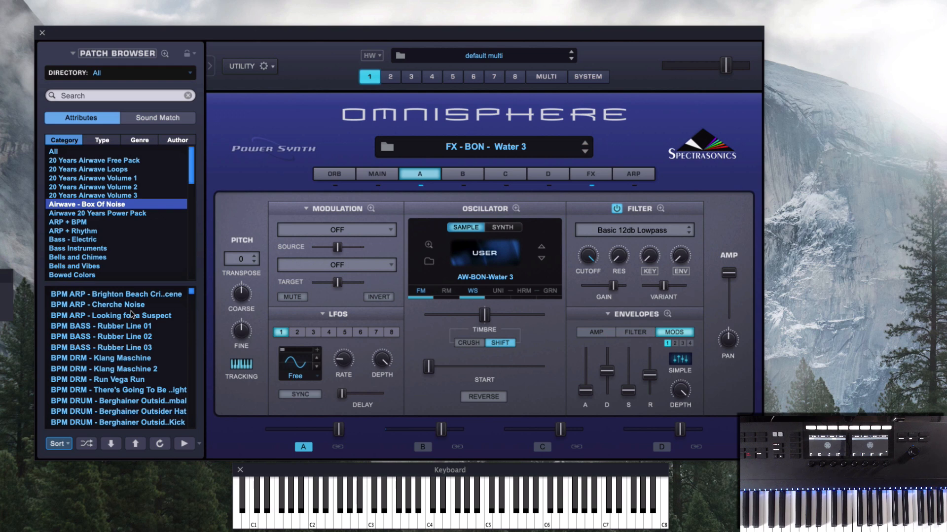
{"action": "left_click", "coordinate": [132, 295]}
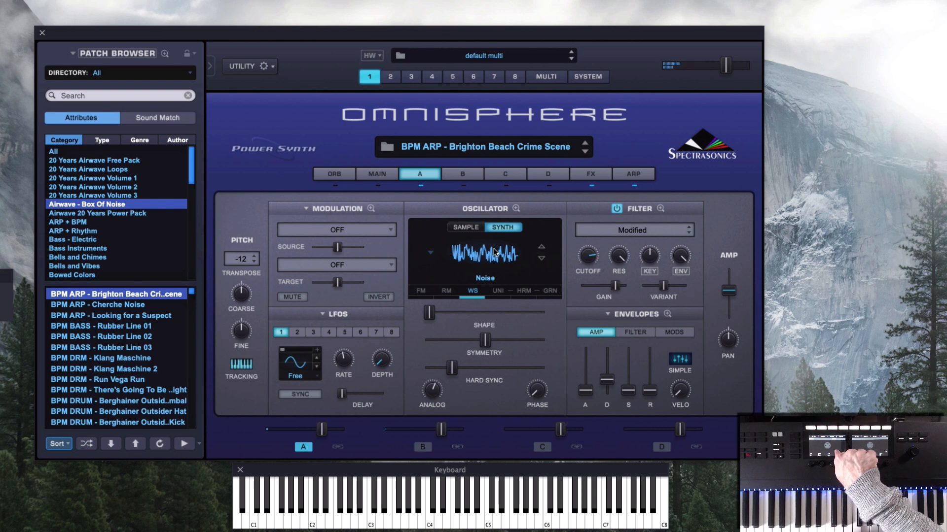
Load the BPM DRUM - Berghainer Outsider Kick patch, followed by the matching Berghainer Outsider Snare patch
{"action": "scroll", "coordinate": [120, 341], "scroll_direction": "down", "scroll_amount": 15}
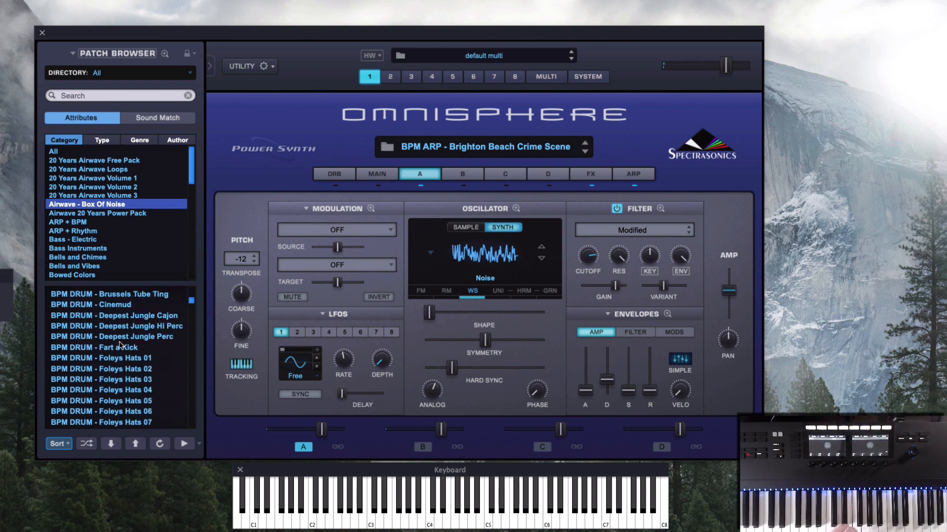
{"action": "scroll", "coordinate": [120, 341], "scroll_direction": "up", "scroll_amount": 5}
{"action": "scroll", "coordinate": [119, 341], "scroll_direction": "up", "scroll_amount": 2}
{"action": "scroll", "coordinate": [123, 358], "scroll_direction": "up", "scroll_amount": 1}
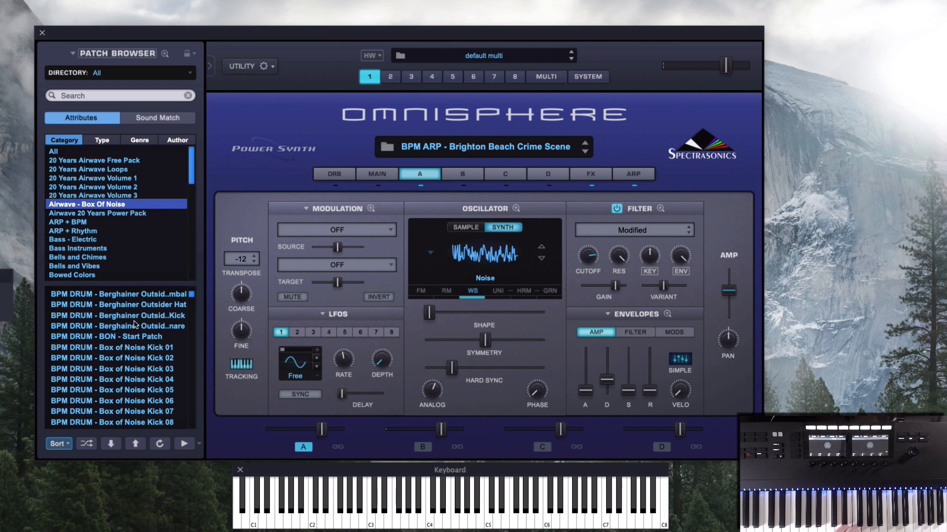
{"action": "left_click", "coordinate": [134, 318]}
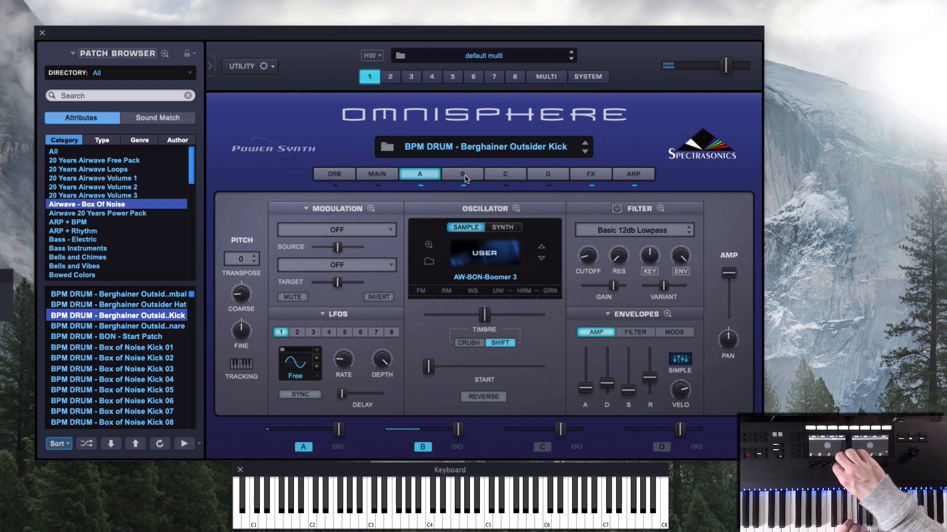
{"action": "left_click", "coordinate": [143, 326]}
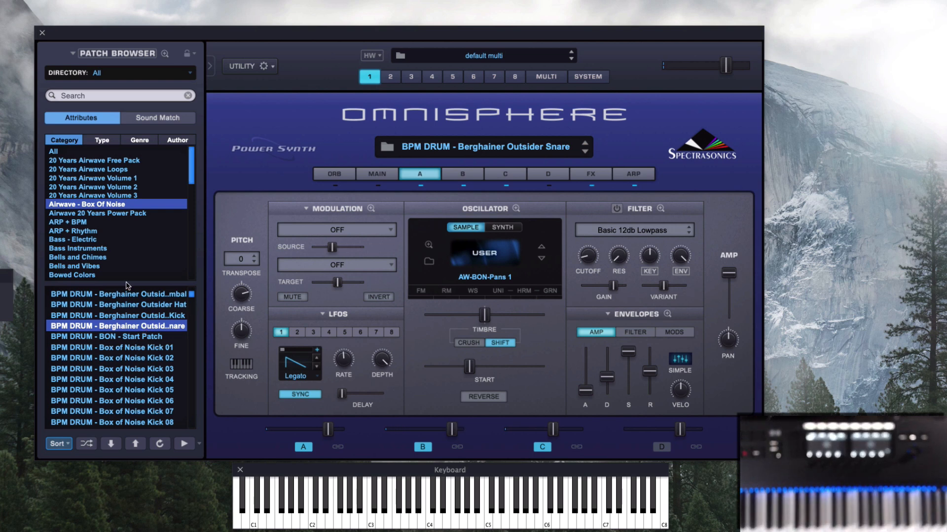
Load the BEAT - Berghainer Outsider multi from the Airwave - Box of Noise category, replacing the current patches
{"action": "scroll", "coordinate": [116, 334], "scroll_direction": "up", "scroll_amount": 3}
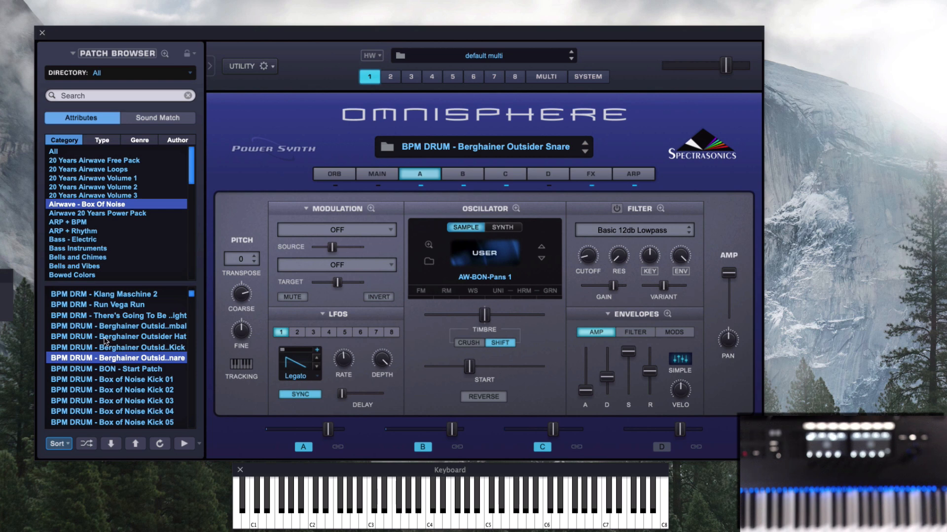
{"action": "left_click", "coordinate": [542, 78]}
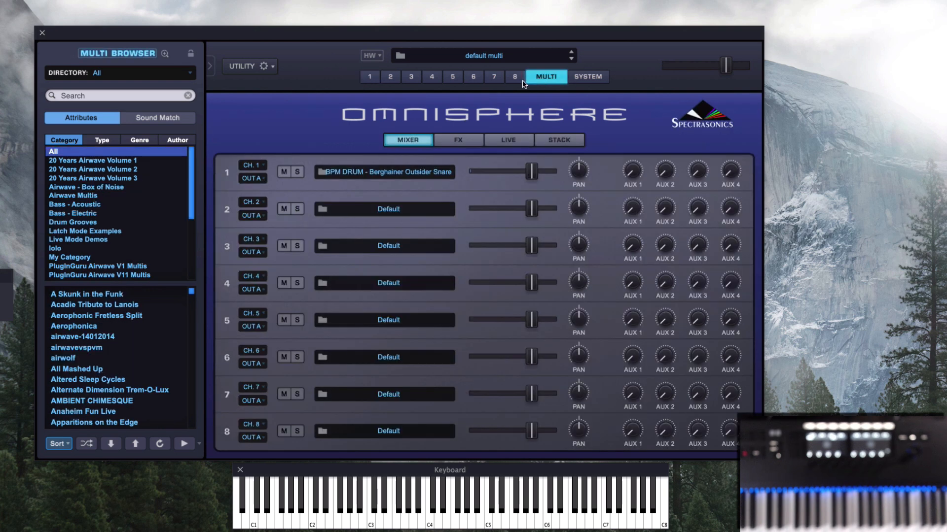
{"action": "left_click", "coordinate": [93, 188]}
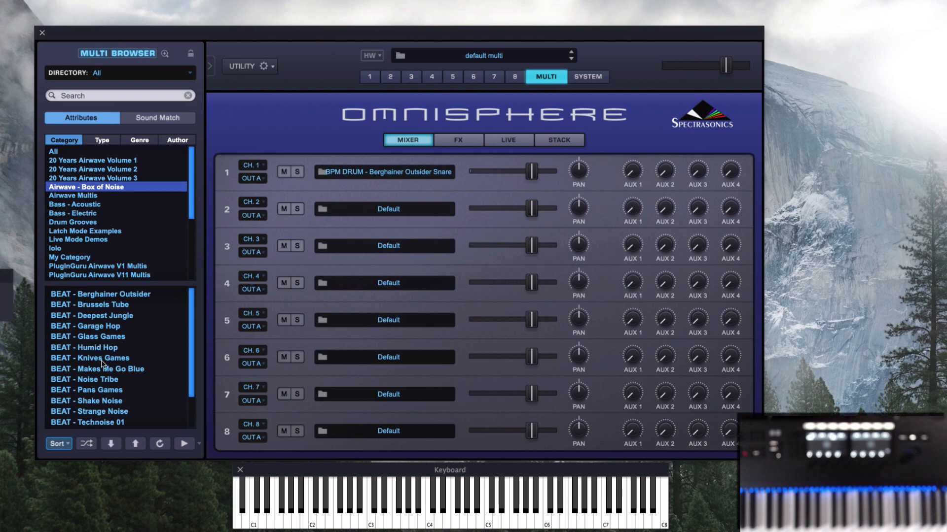
{"action": "scroll", "coordinate": [102, 365], "scroll_direction": "down", "scroll_amount": 4}
{"action": "scroll", "coordinate": [94, 400], "scroll_direction": "up", "scroll_amount": 4}
{"action": "left_click", "coordinate": [124, 293]}
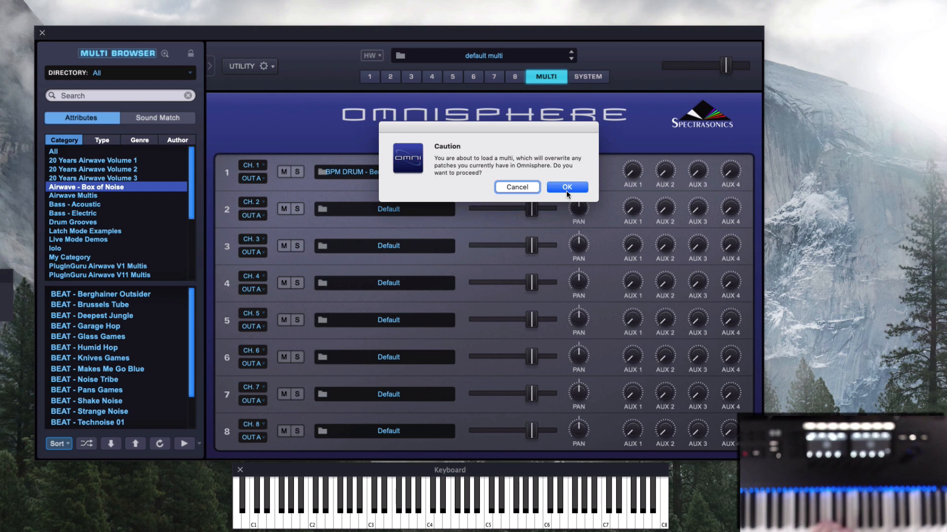
{"action": "left_click", "coordinate": [567, 187]}
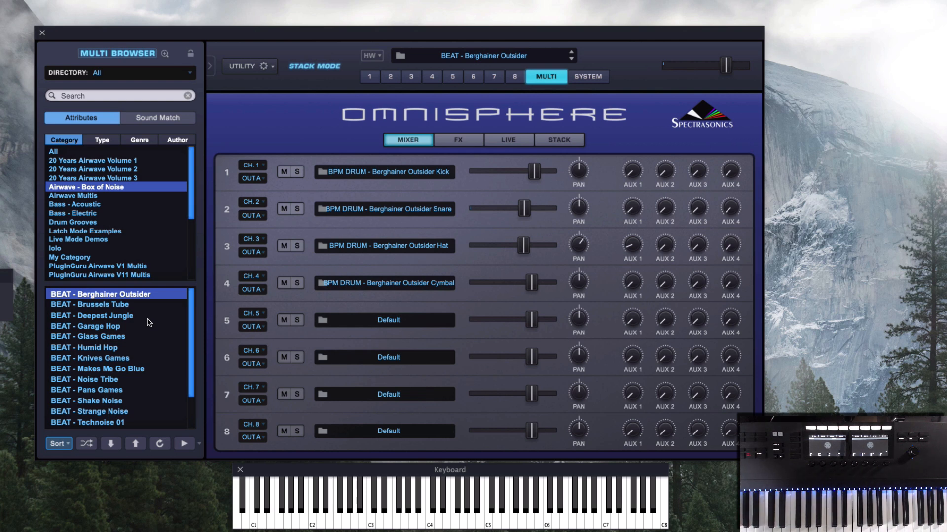
Load the BEAT - Glass Games multi and view the arpeggiator pattern of its Perc patch in part 5
{"action": "scroll", "coordinate": [135, 375], "scroll_direction": "down", "scroll_amount": 1}
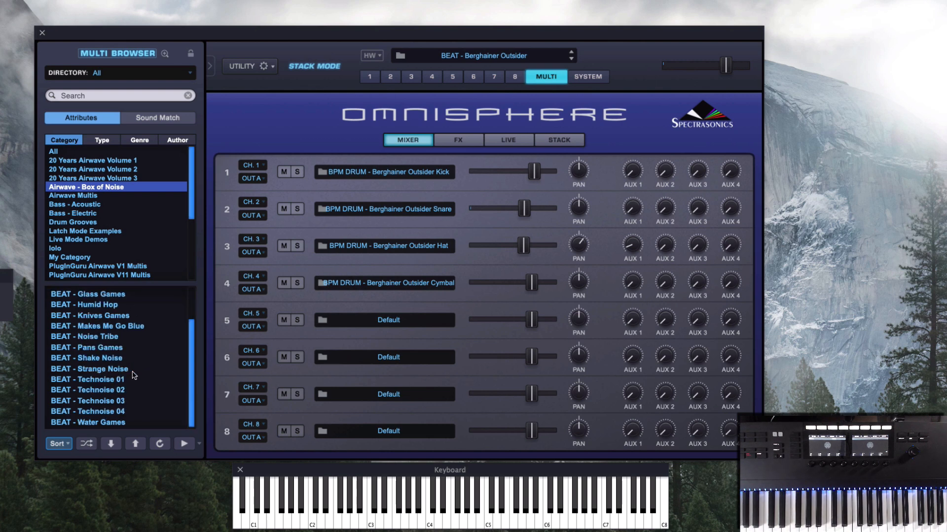
{"action": "scroll", "coordinate": [134, 375], "scroll_direction": "up", "scroll_amount": 1}
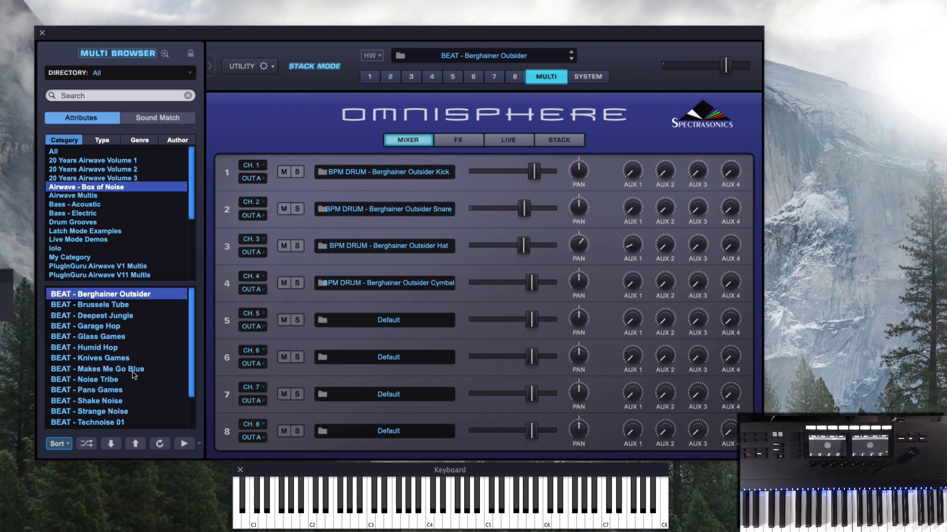
{"action": "left_click", "coordinate": [97, 338]}
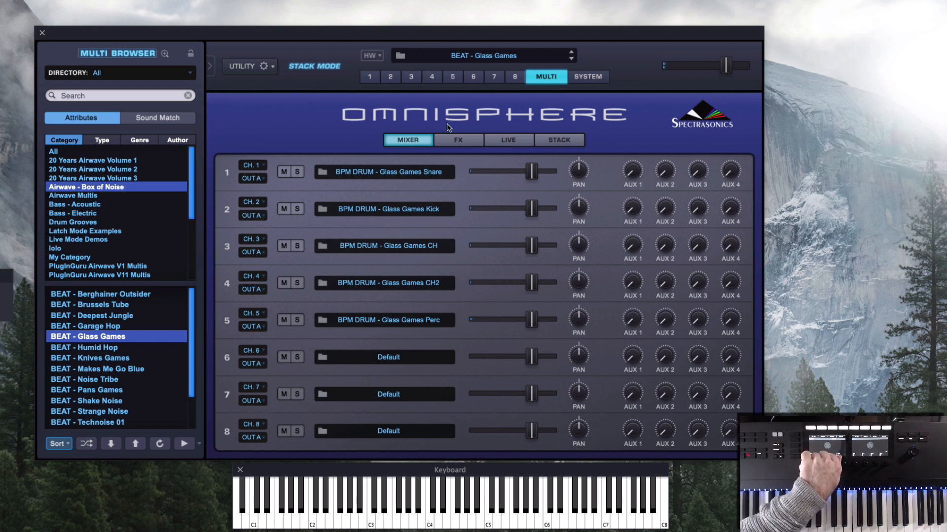
{"action": "left_click", "coordinate": [453, 77]}
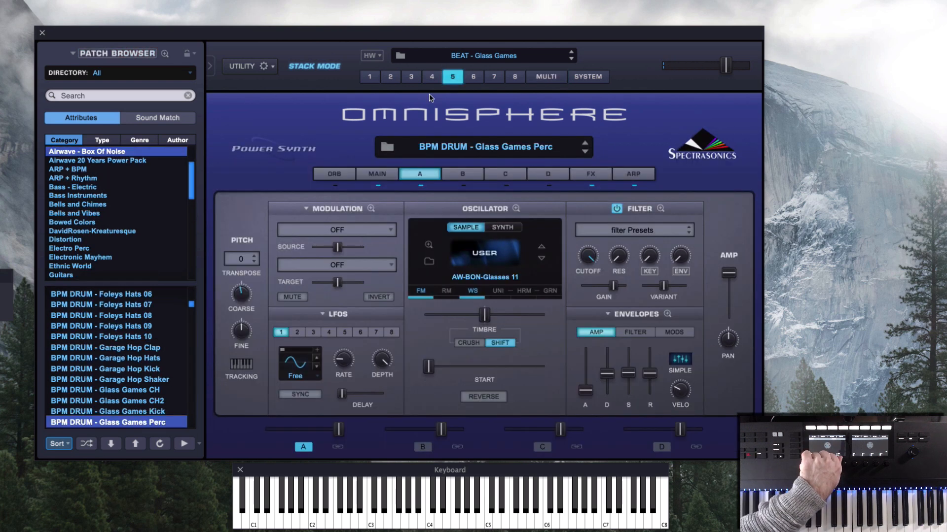
{"action": "left_click", "coordinate": [636, 174]}
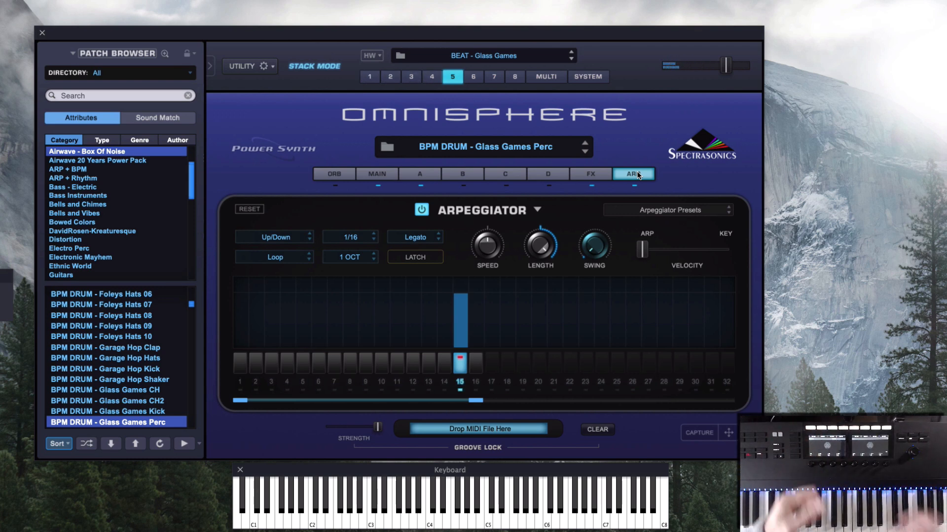
Load the BEAT - Knives Games multi and view the arpeggiator pattern of its Snare patch in part 1
{"action": "left_click", "coordinate": [552, 80]}
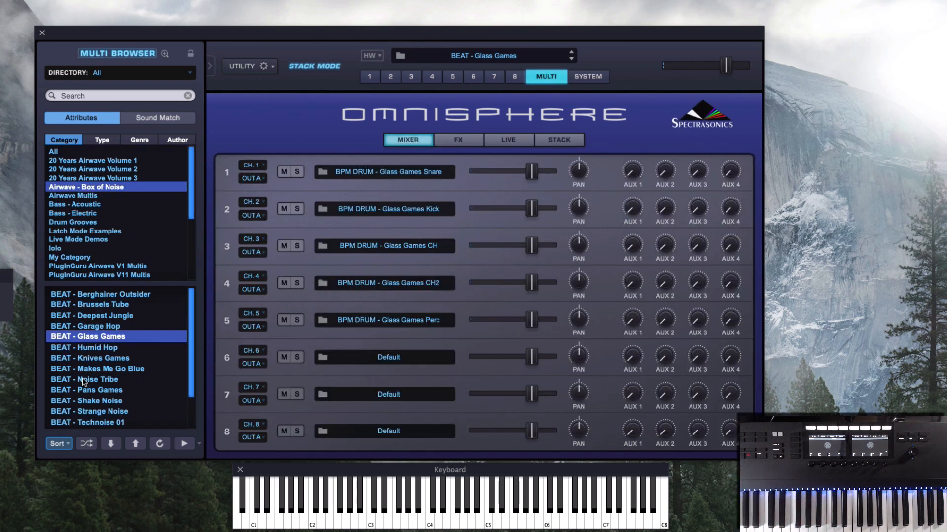
{"action": "scroll", "coordinate": [83, 382], "scroll_direction": "down", "scroll_amount": 1}
{"action": "left_click", "coordinate": [86, 339]}
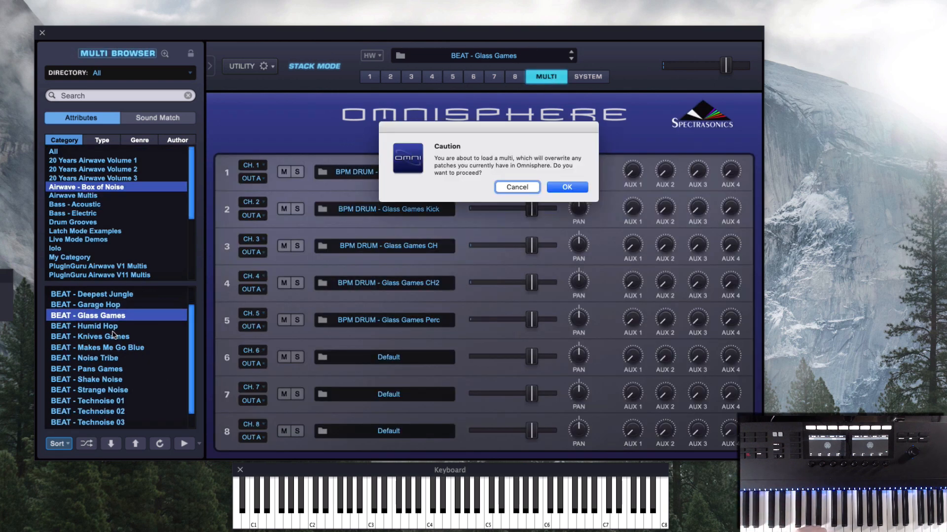
{"action": "left_click", "coordinate": [567, 187]}
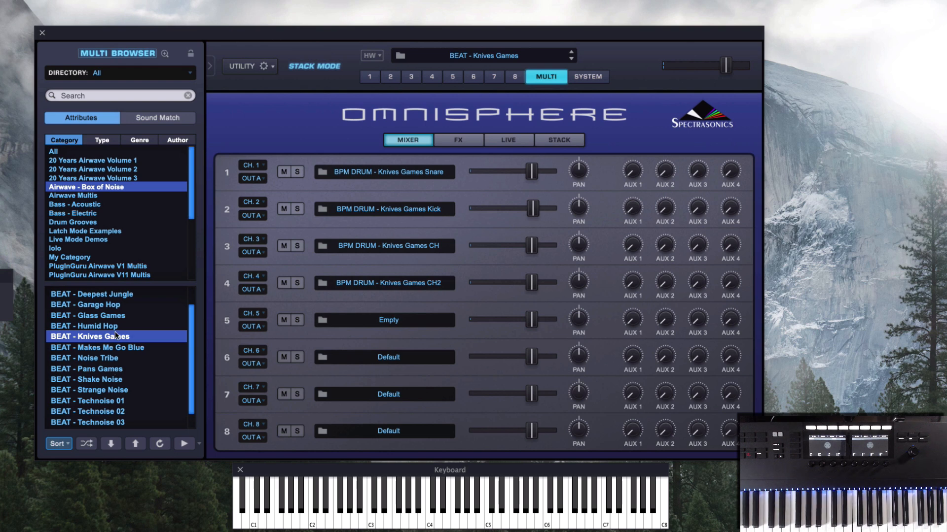
{"action": "scroll", "coordinate": [116, 336], "scroll_direction": "up", "scroll_amount": 2}
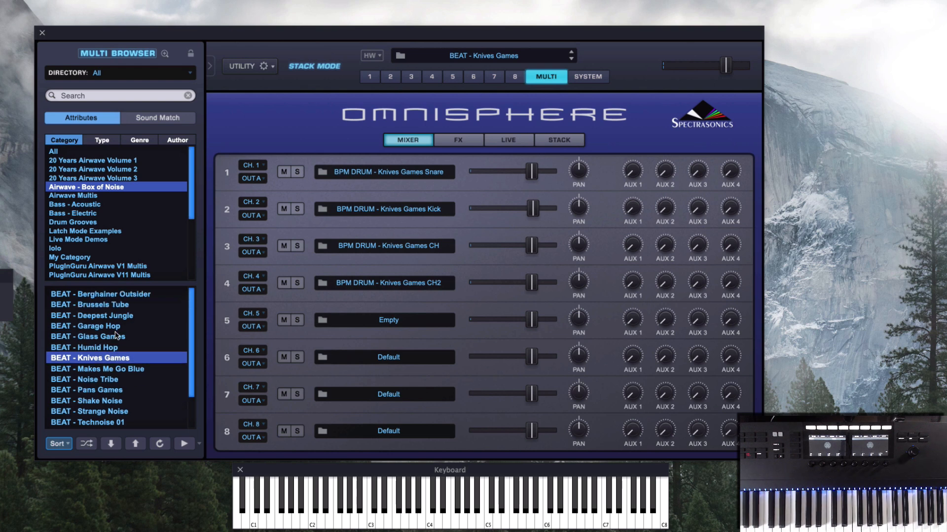
{"action": "left_click", "coordinate": [370, 77]}
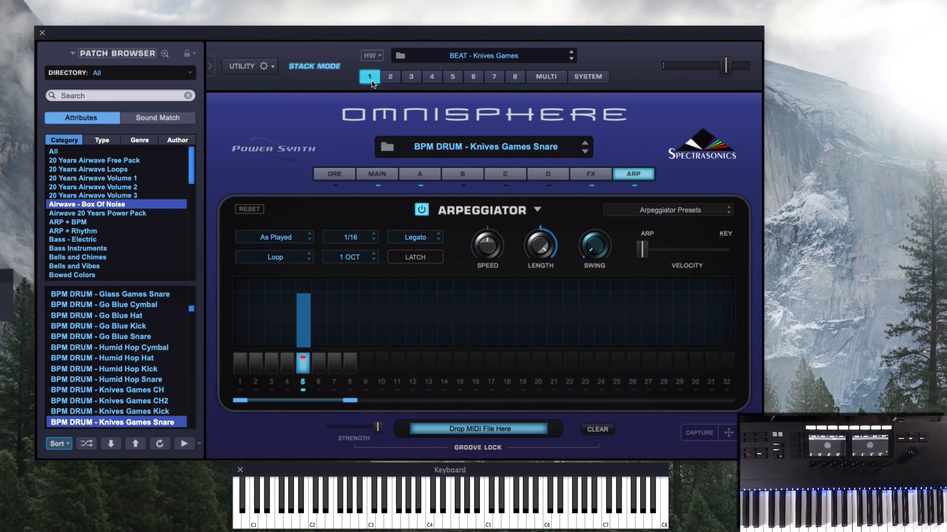